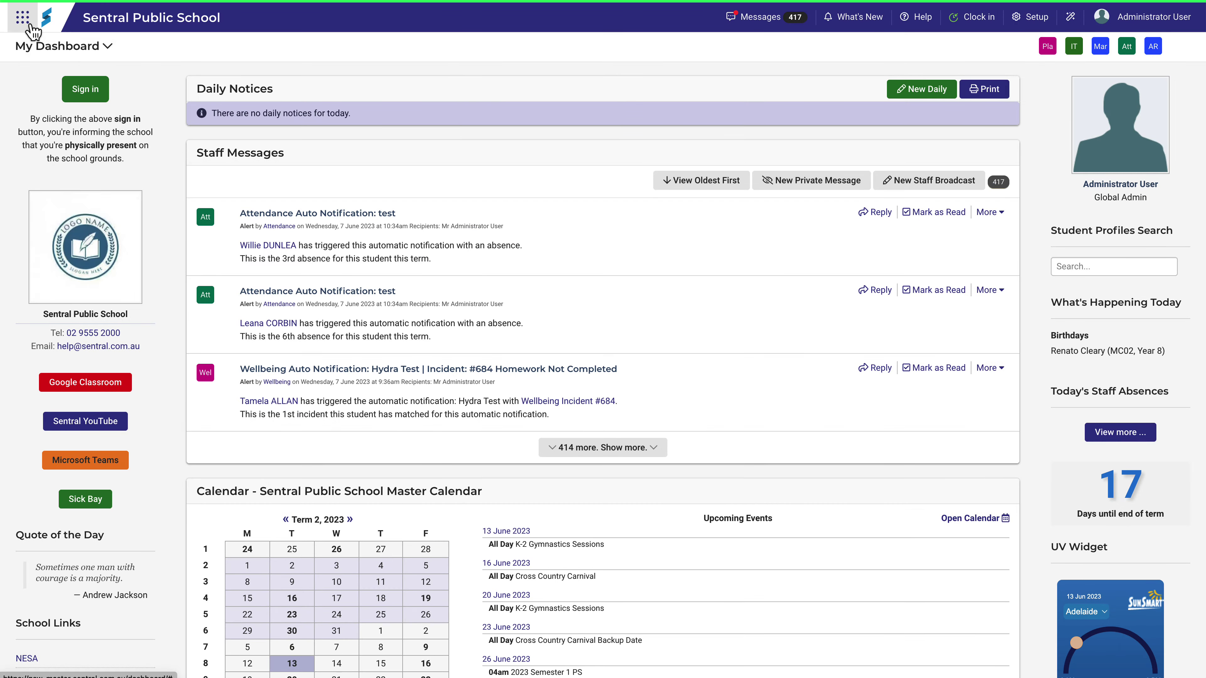
- Open the Plan Types list in the setup of the Plans module
left_click(28, 23)
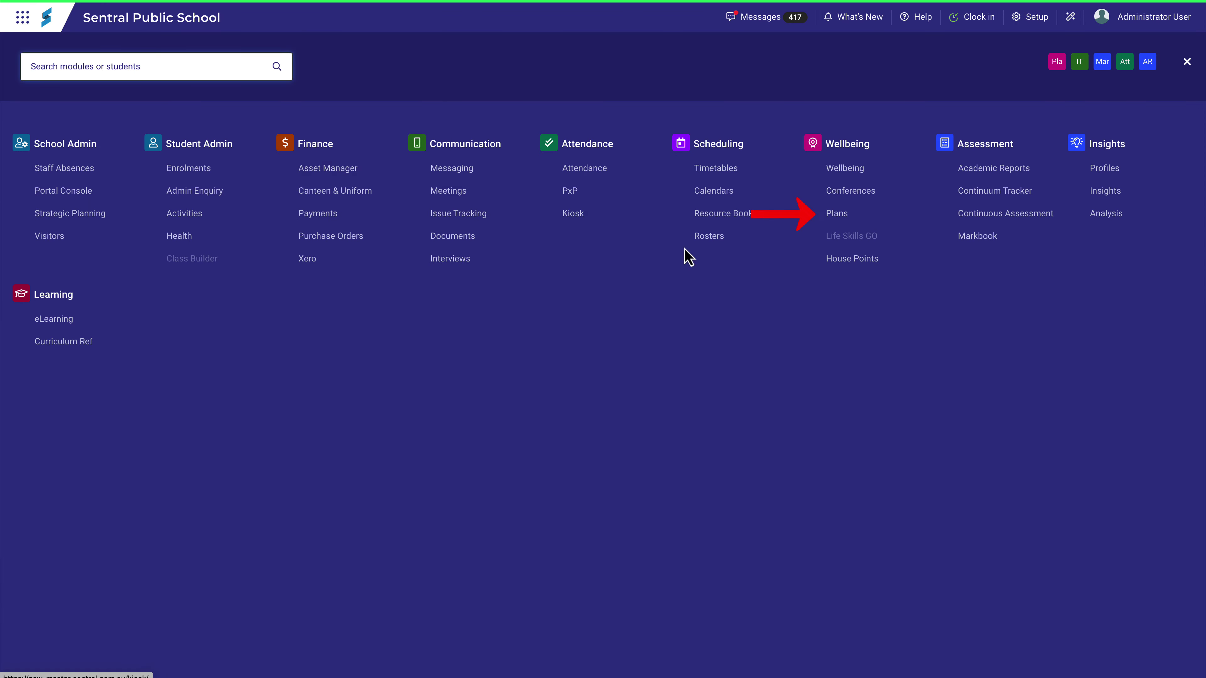
left_click(876, 219)
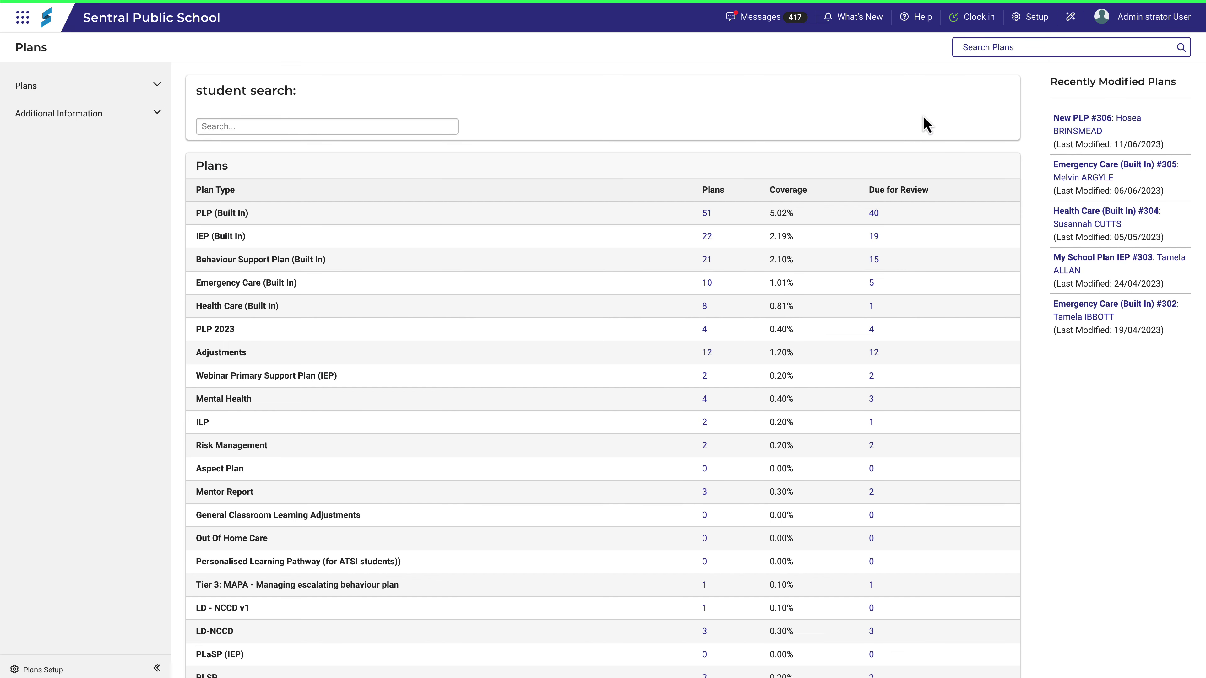
left_click(1030, 18)
left_click(1003, 58)
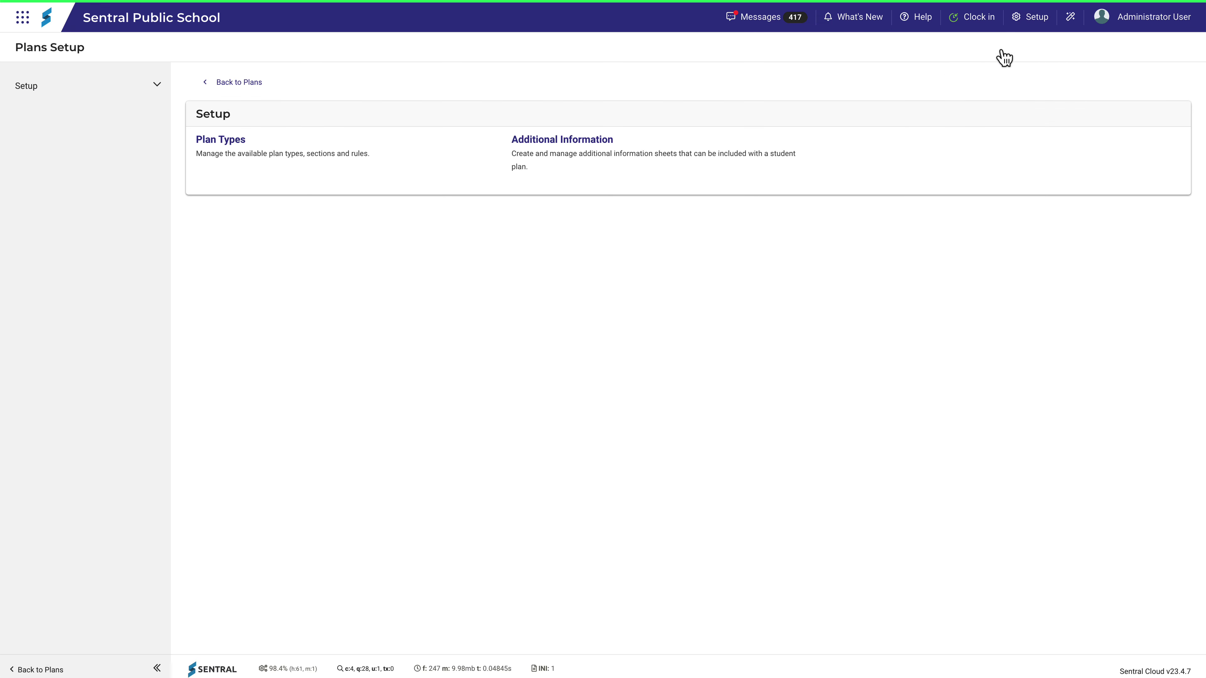
left_click(233, 142)
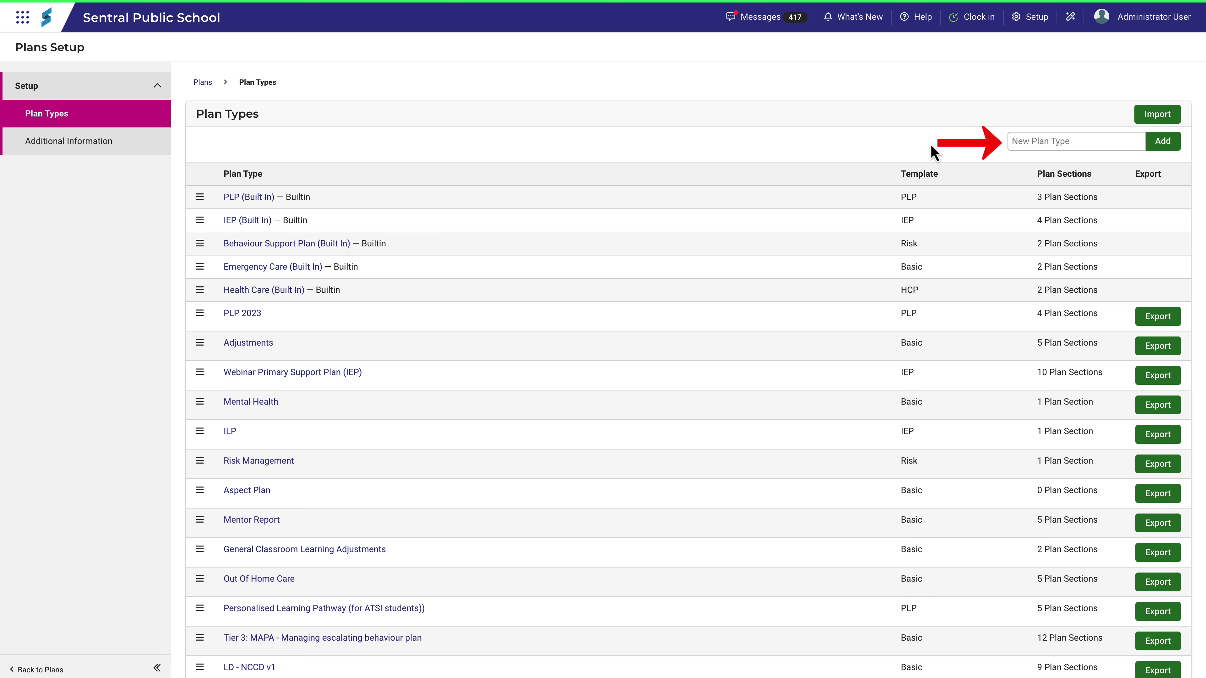
- Add a new plan type named "New IEP"
left_click(1068, 141)
type("New IEP")
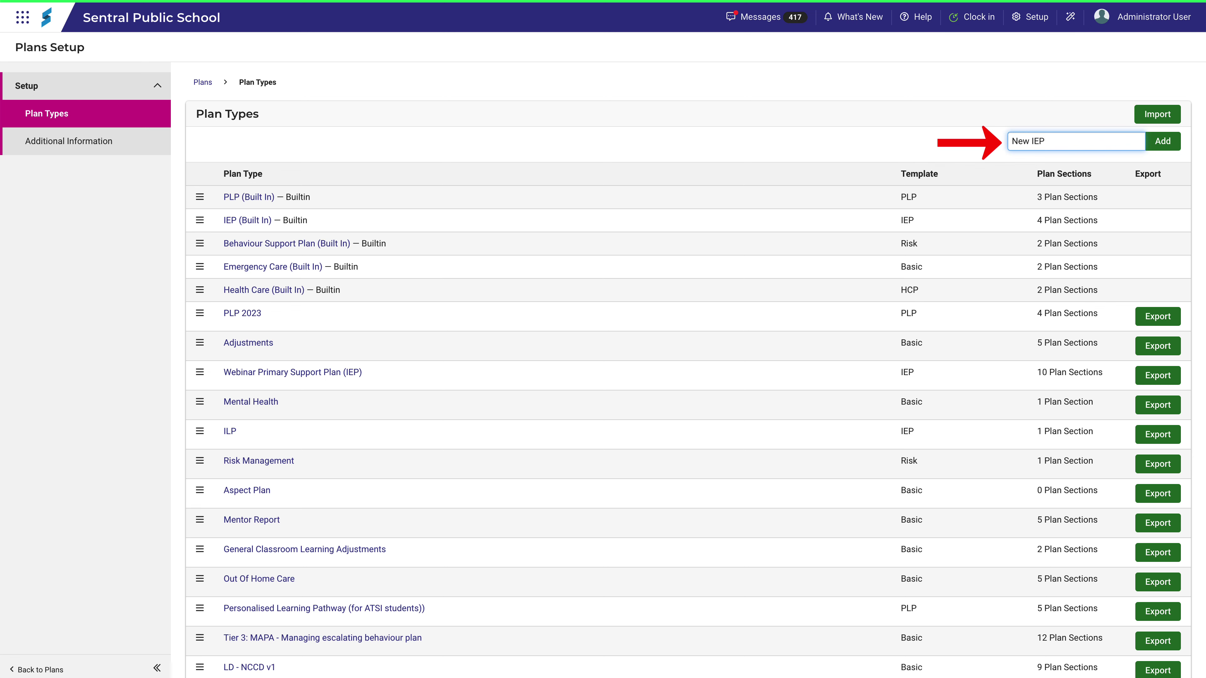
left_click(1159, 144)
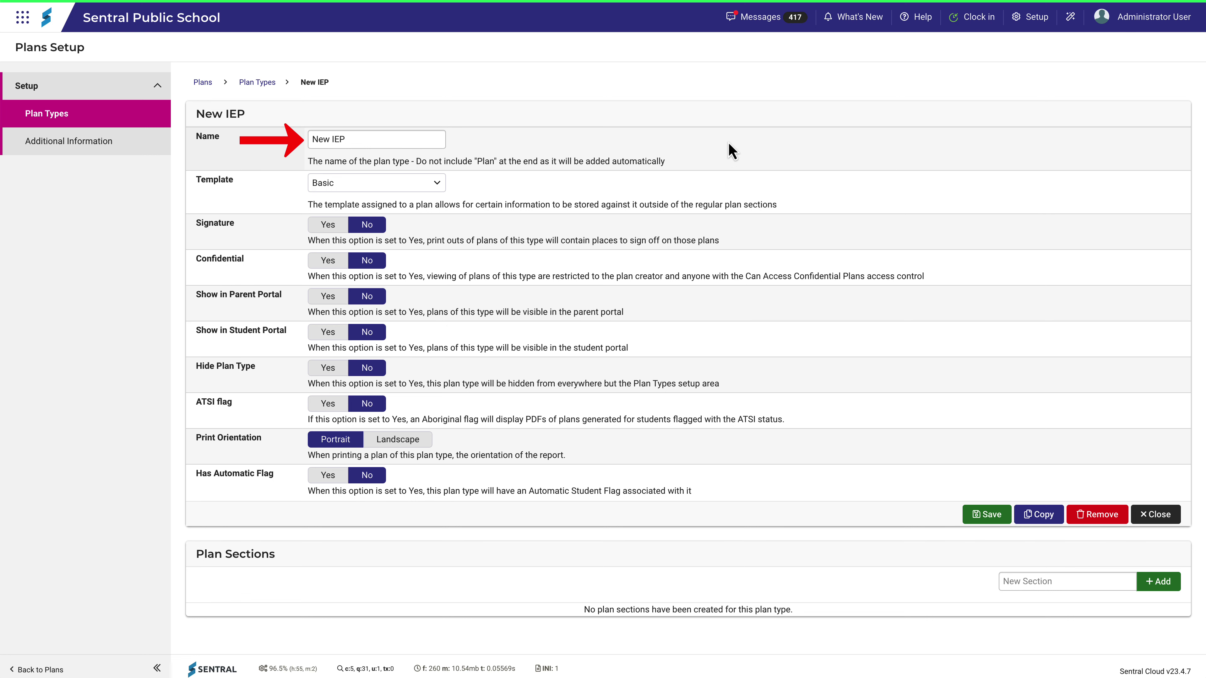
- Assign the IEP template to the New IEP plan type and save it
left_click(437, 184)
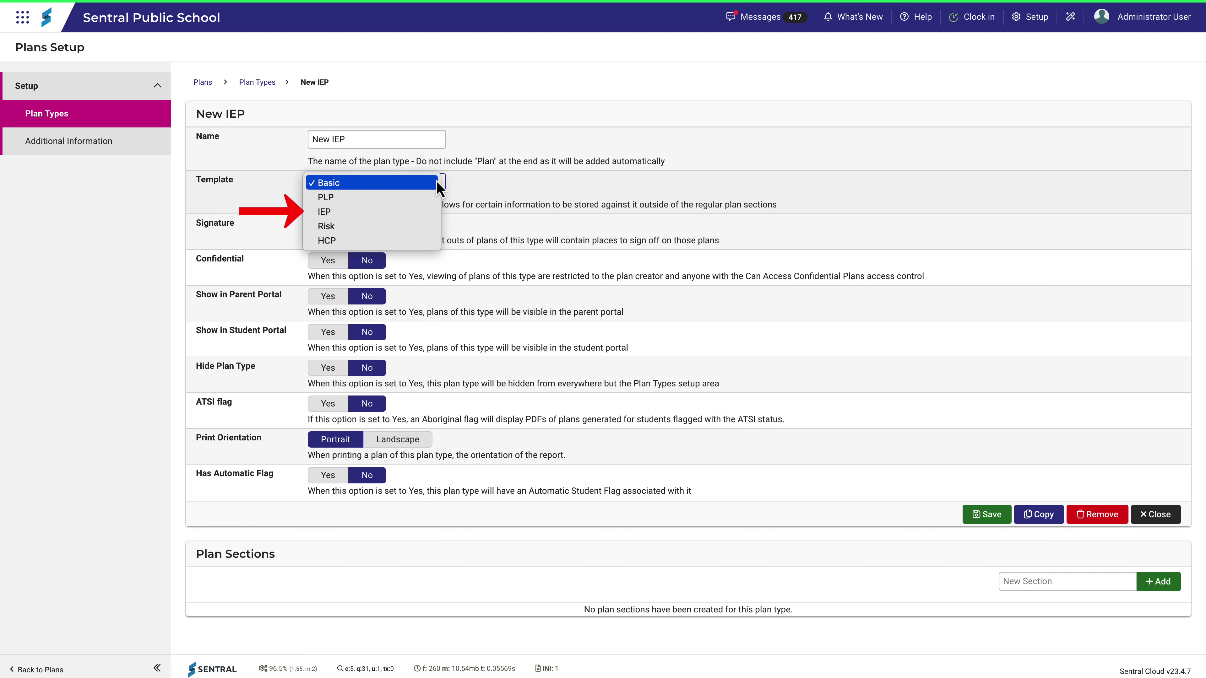
left_click(432, 220)
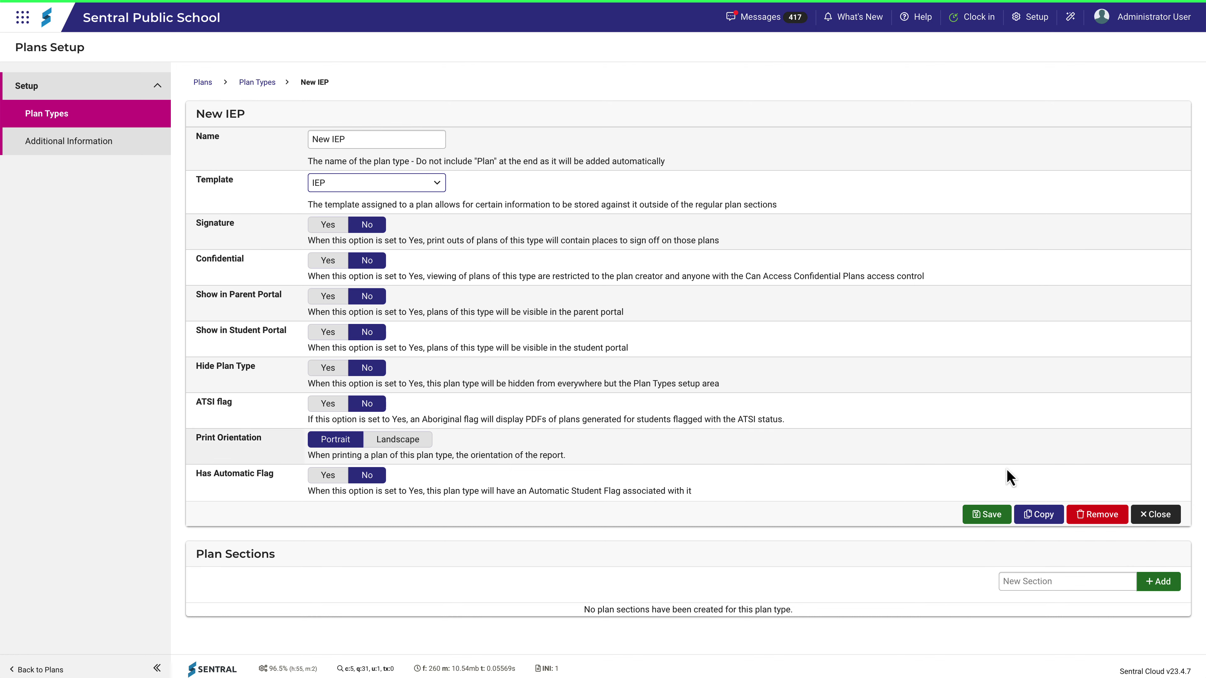
left_click(992, 515)
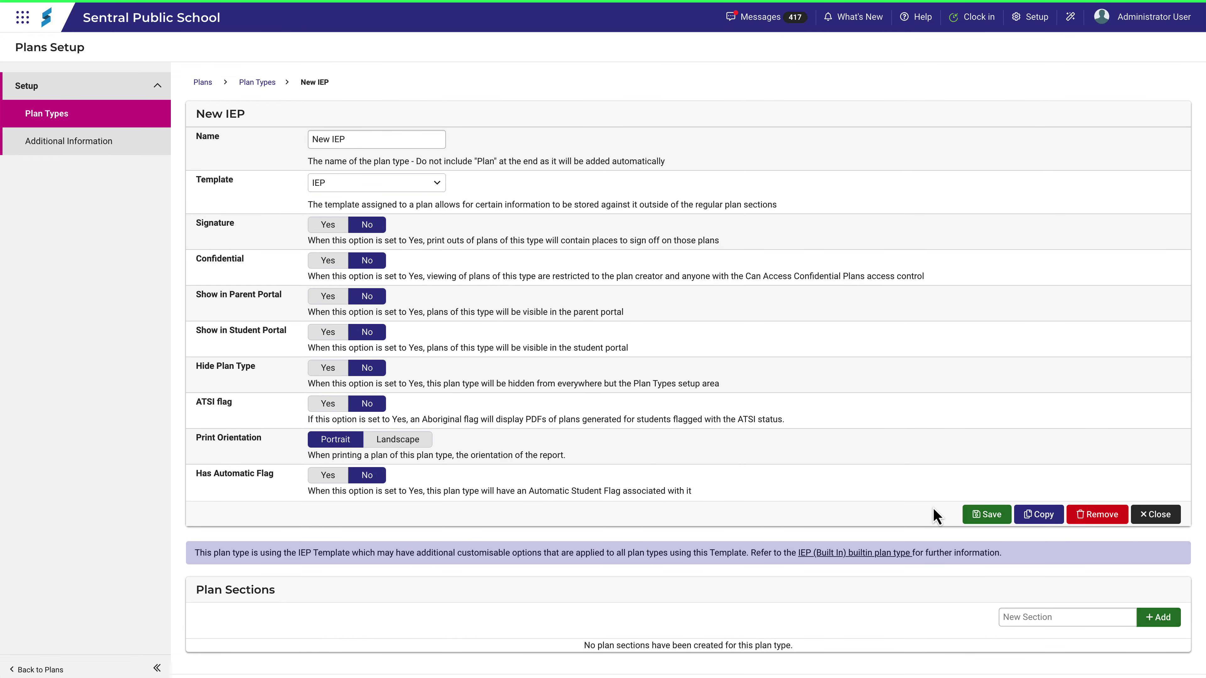
scroll(933, 515, "down", 1)
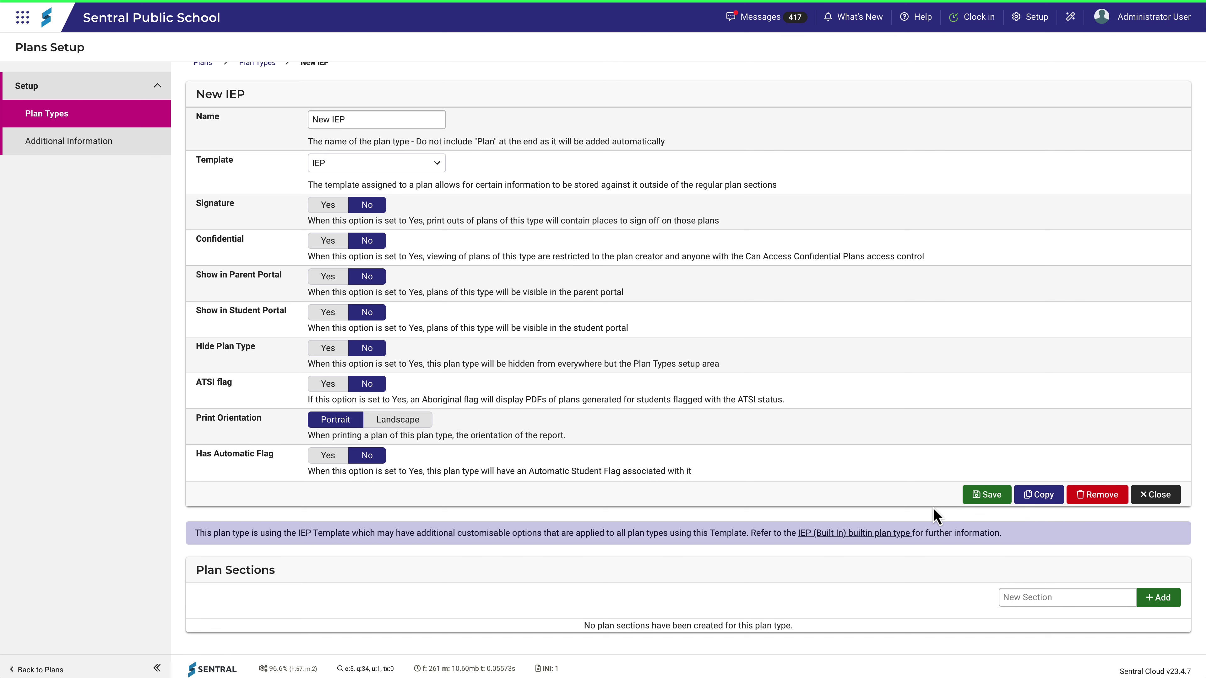
scroll(933, 516, "up", 1)
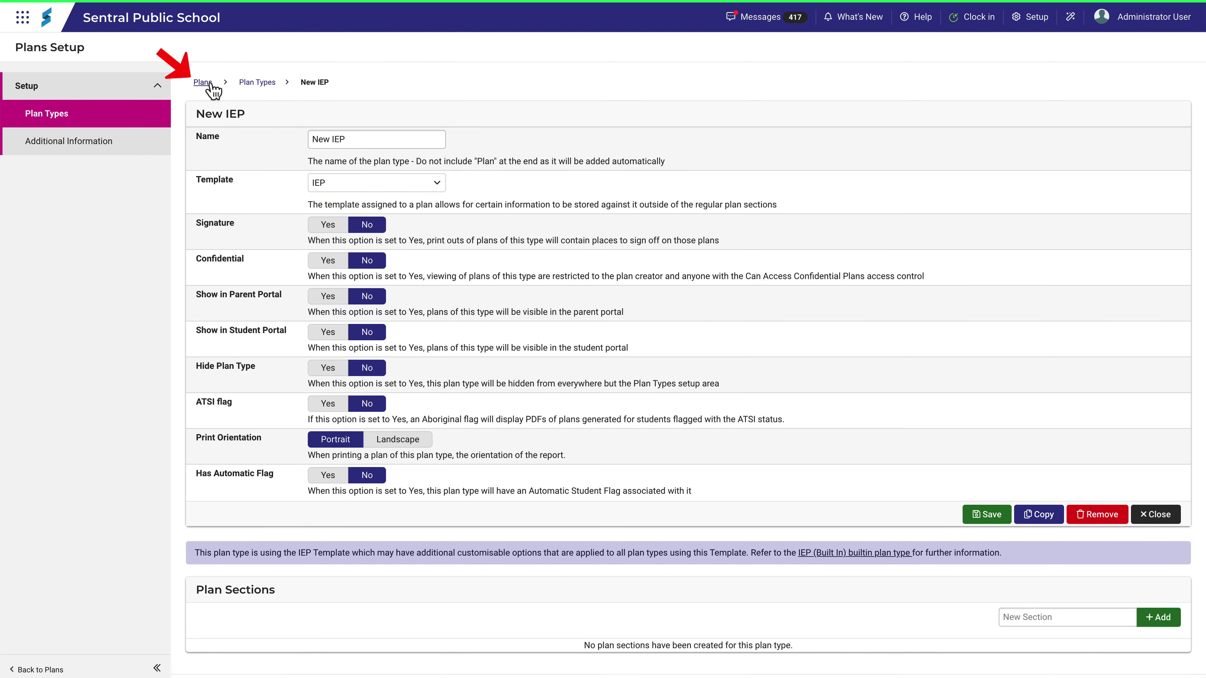
- Search Plans for students matching "h", open the first 02G student's plans and create a plan of type New IEP
left_click(203, 82)
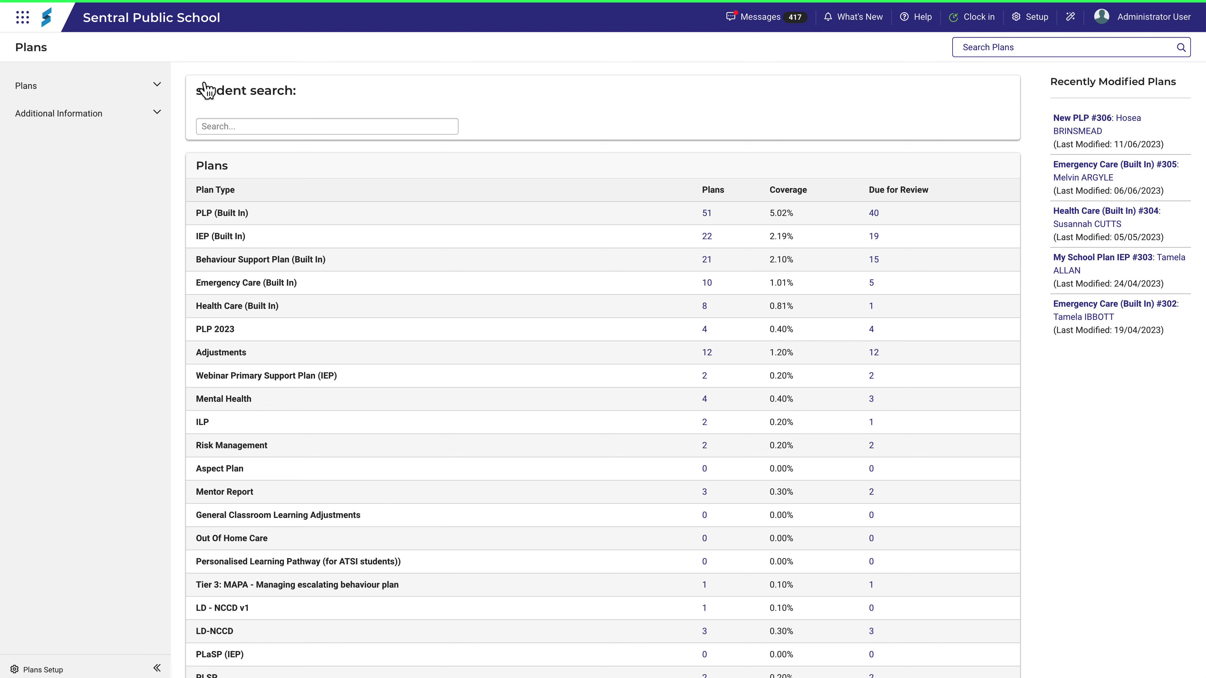
left_click(1020, 48)
type("h")
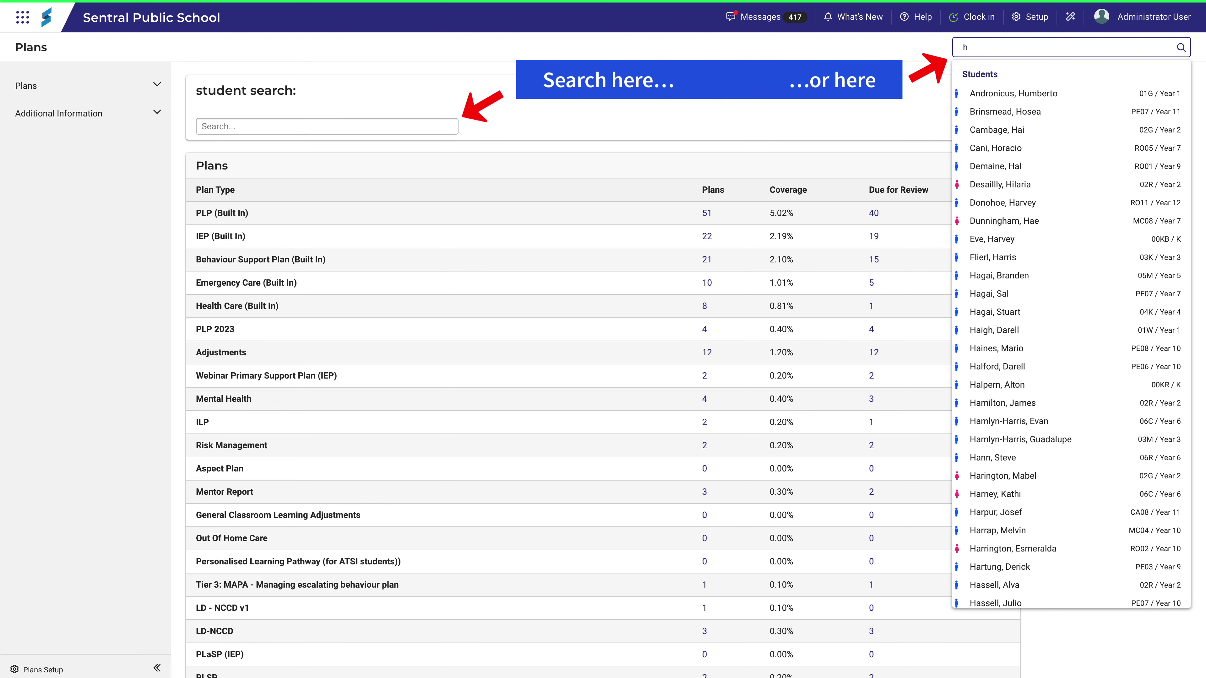
left_click(1007, 134)
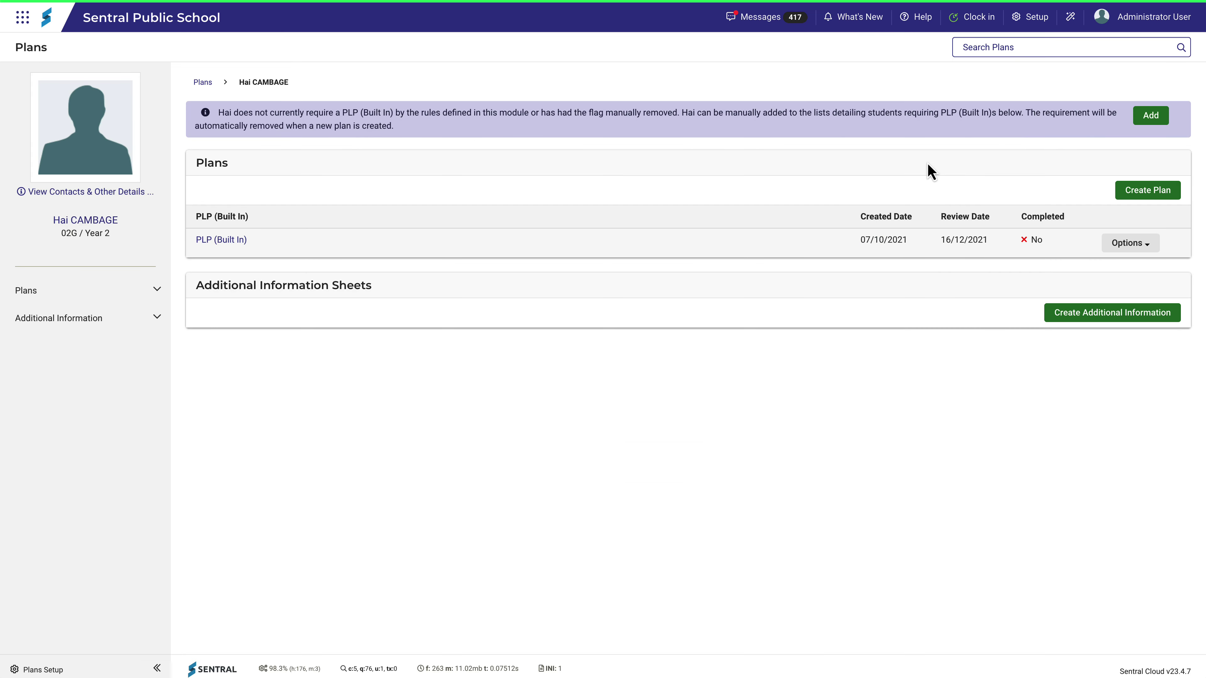
left_click(1130, 194)
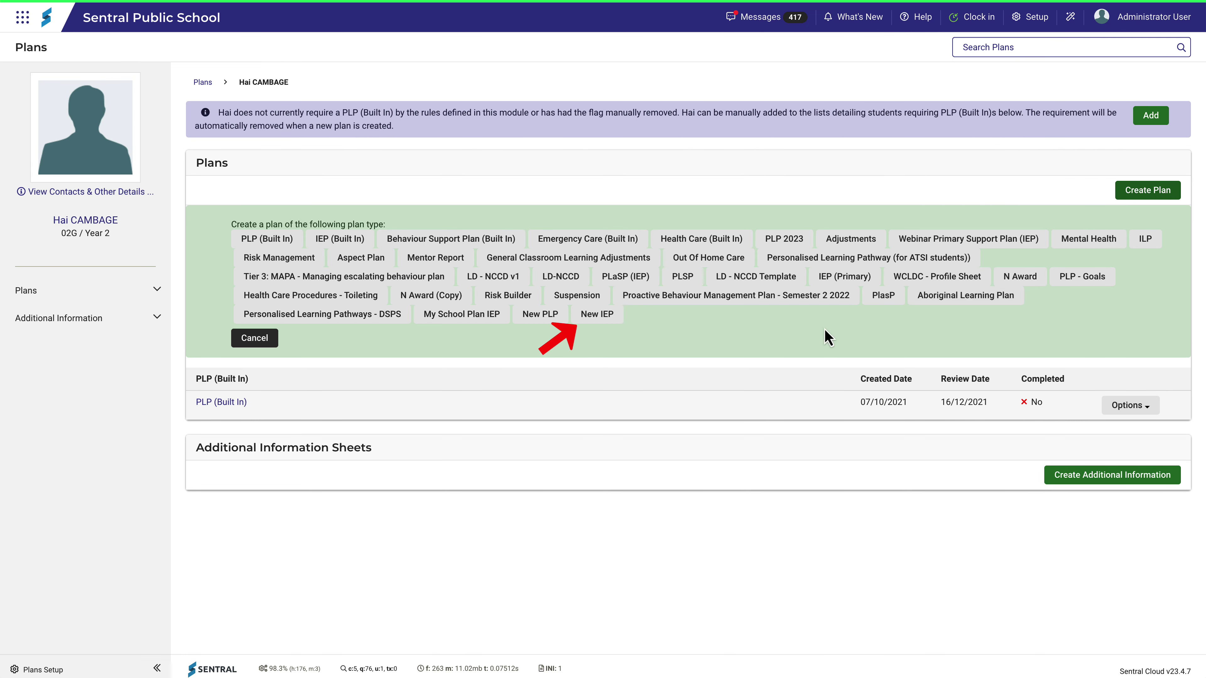
left_click(610, 317)
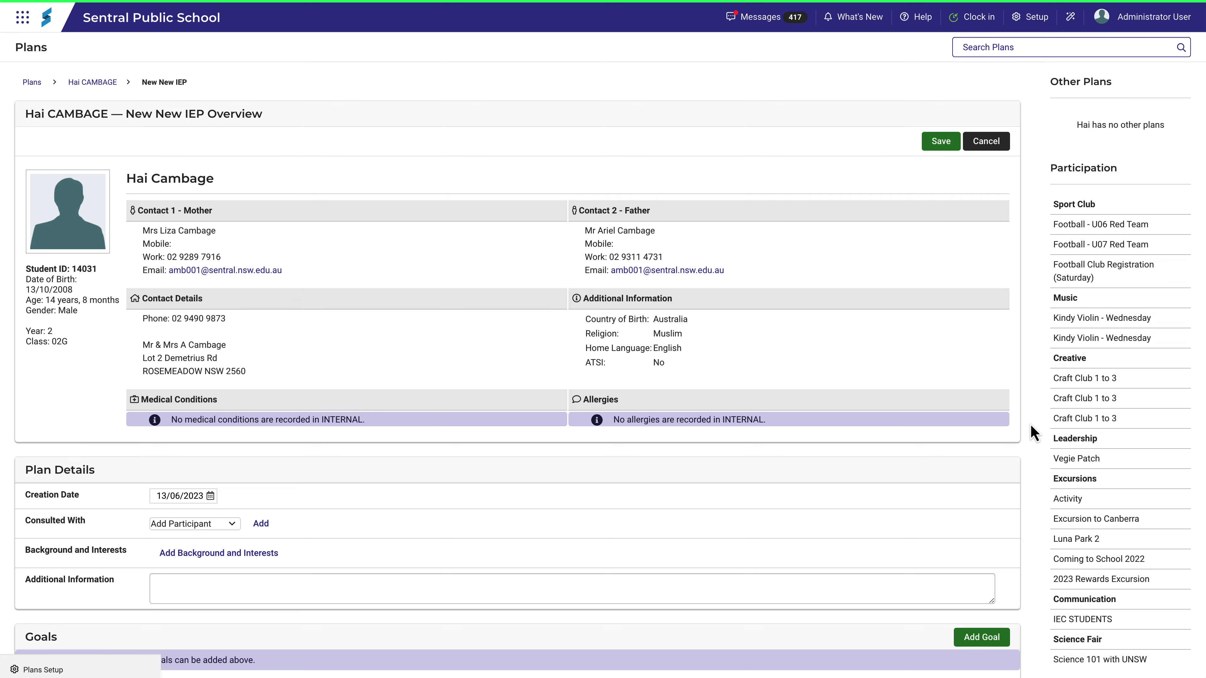
- Add a goal named "Improve verbal communication skills" to the student's new plan
scroll(1031, 432, "down", 5)
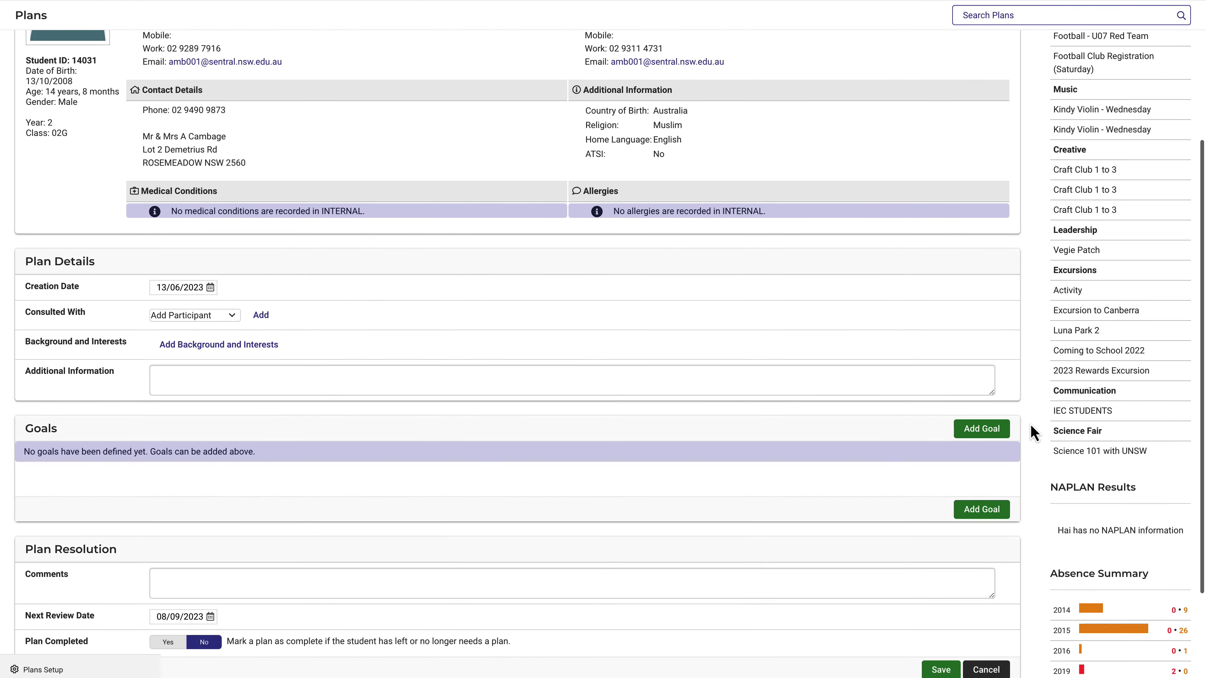
scroll(1033, 432, "down", 1)
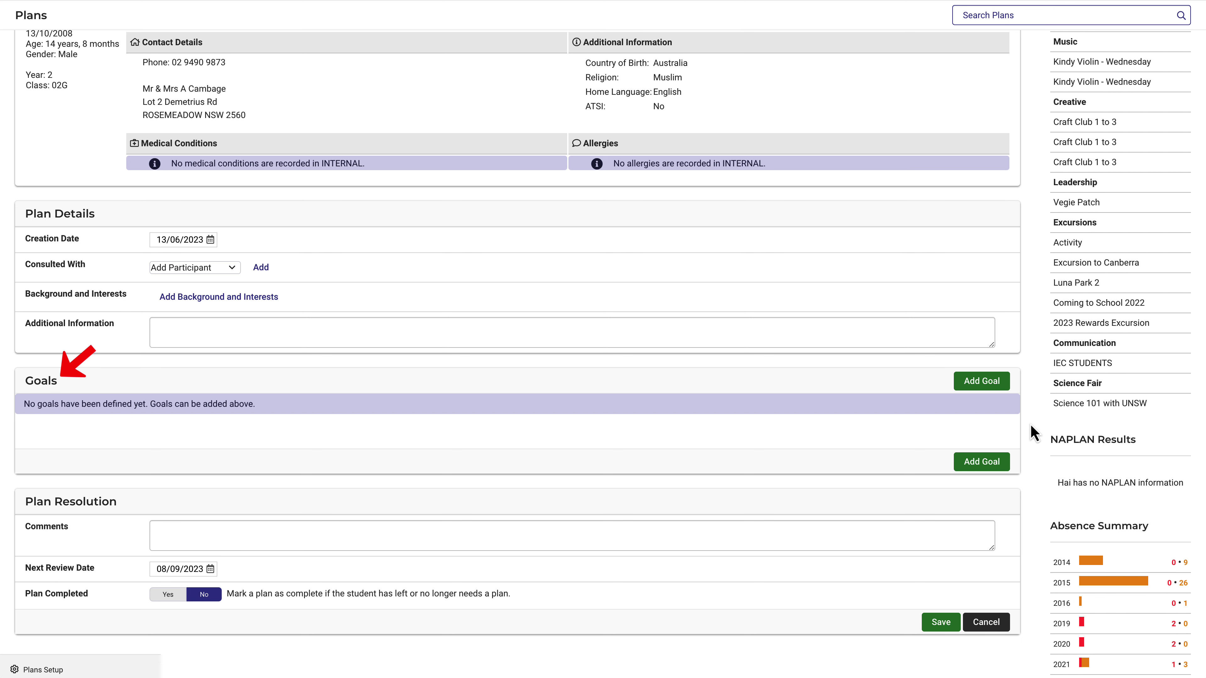
left_click(991, 385)
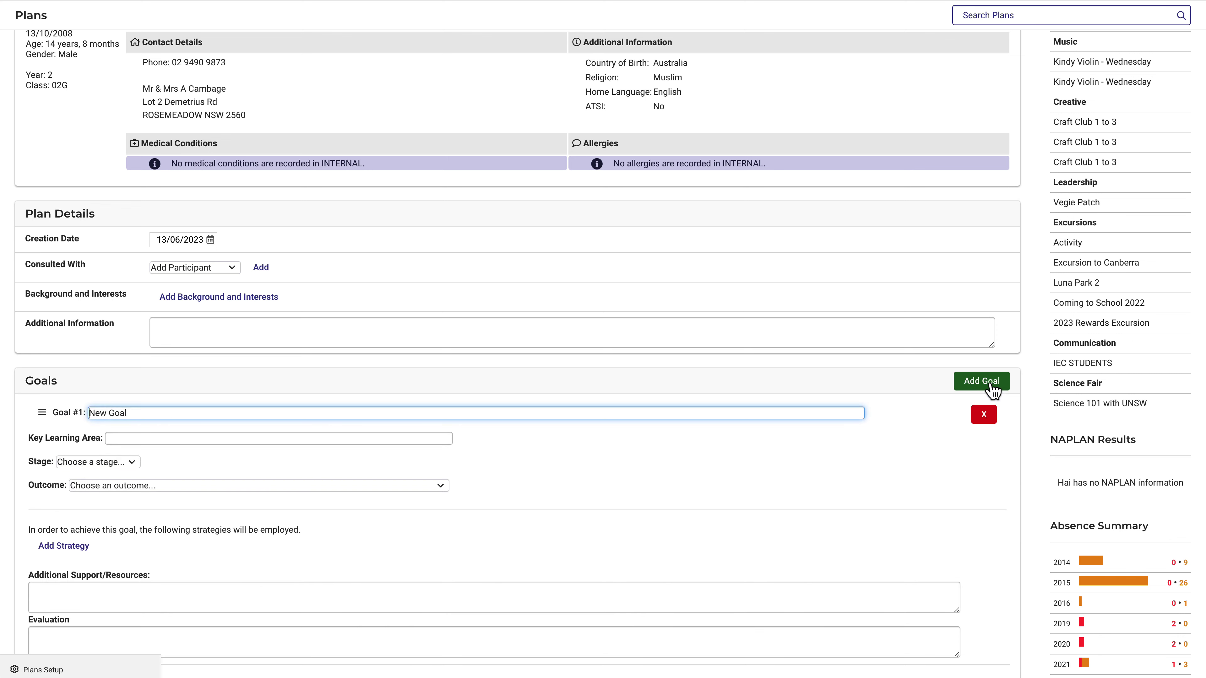
triple_click(137, 411)
type("Improve verbal communication skills")
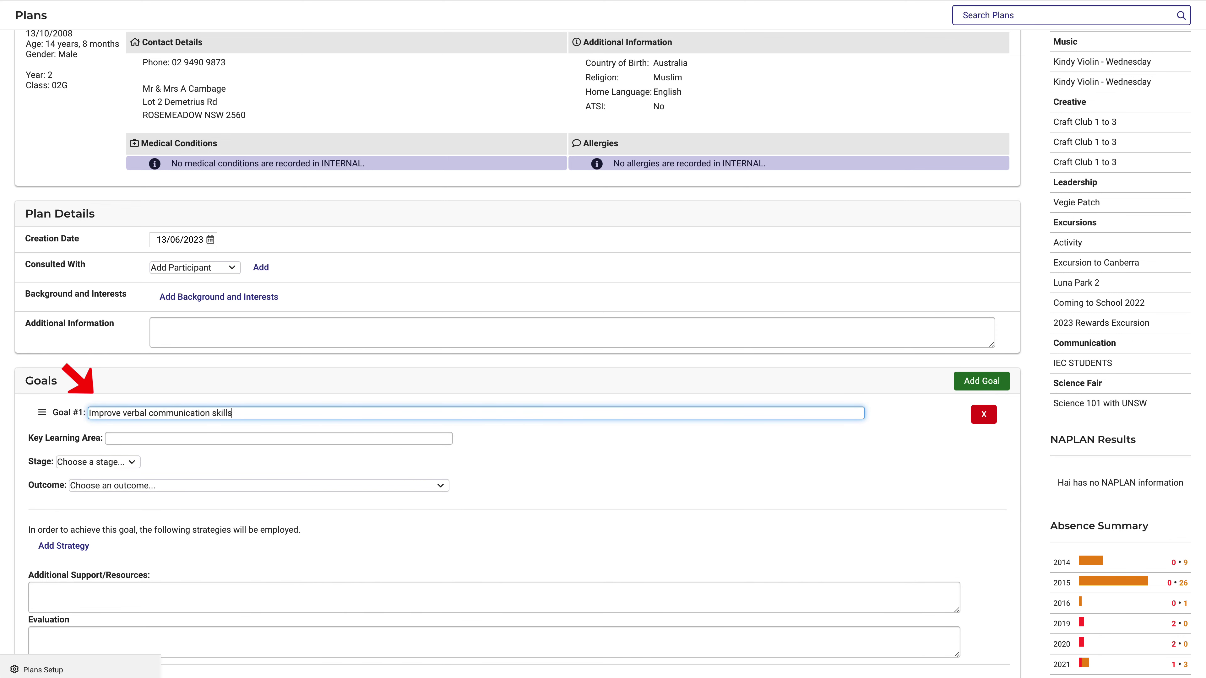
- Set the goal's key learning area to English Standard - Preliminary, its stage to S6 and its outcome to P7
key("Tab")
type("English")
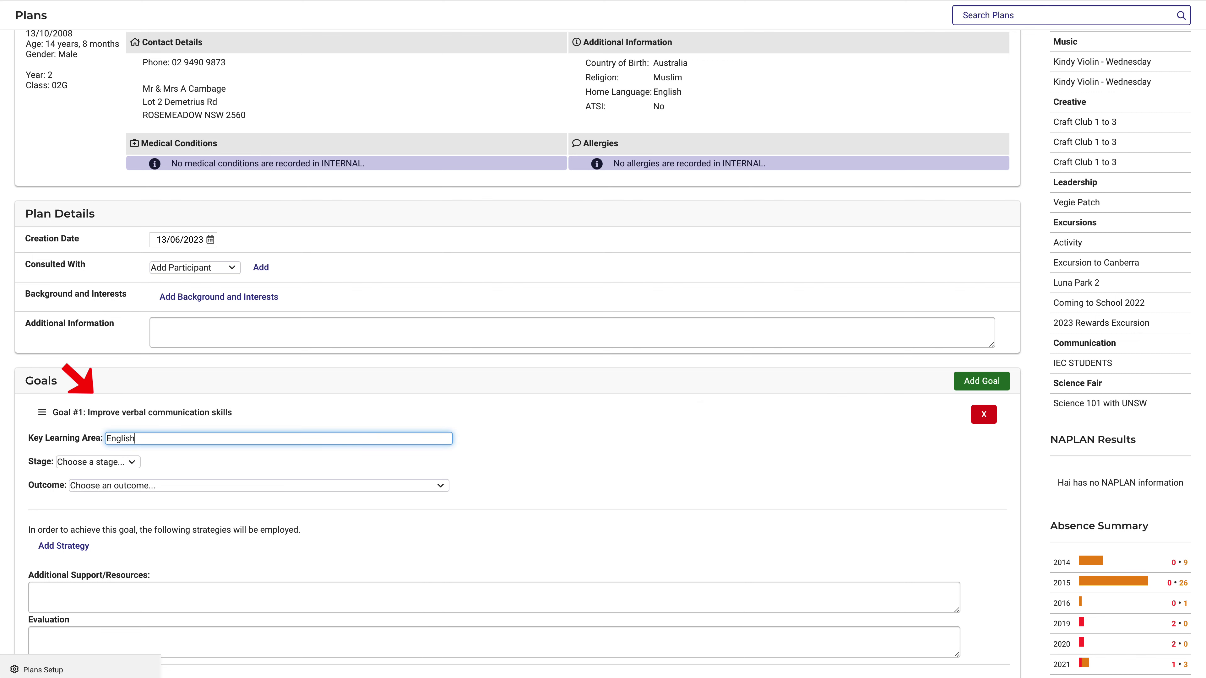
left_click(161, 477)
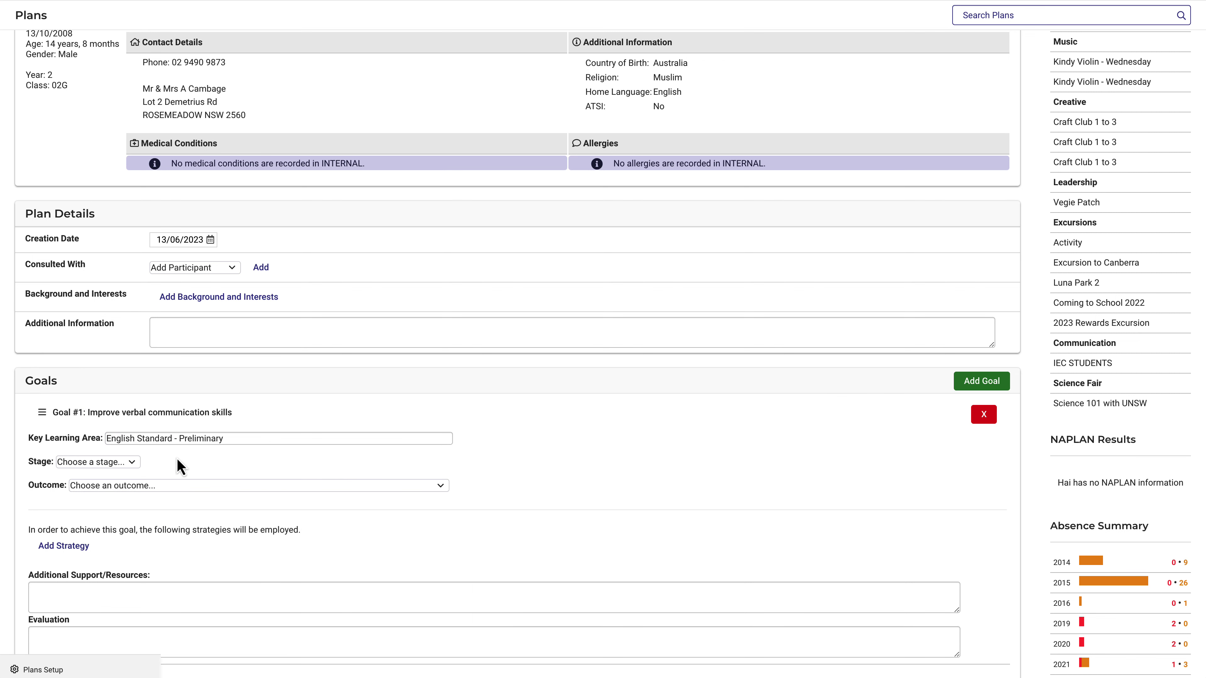
left_click(126, 463)
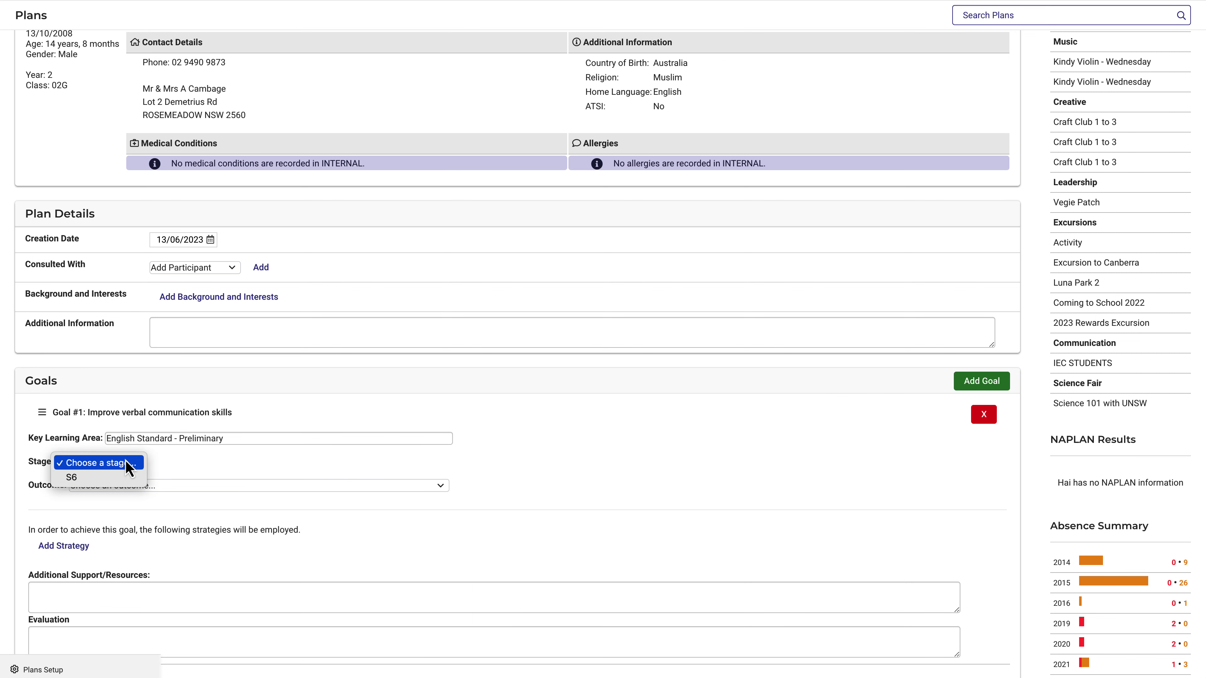
left_click(124, 477)
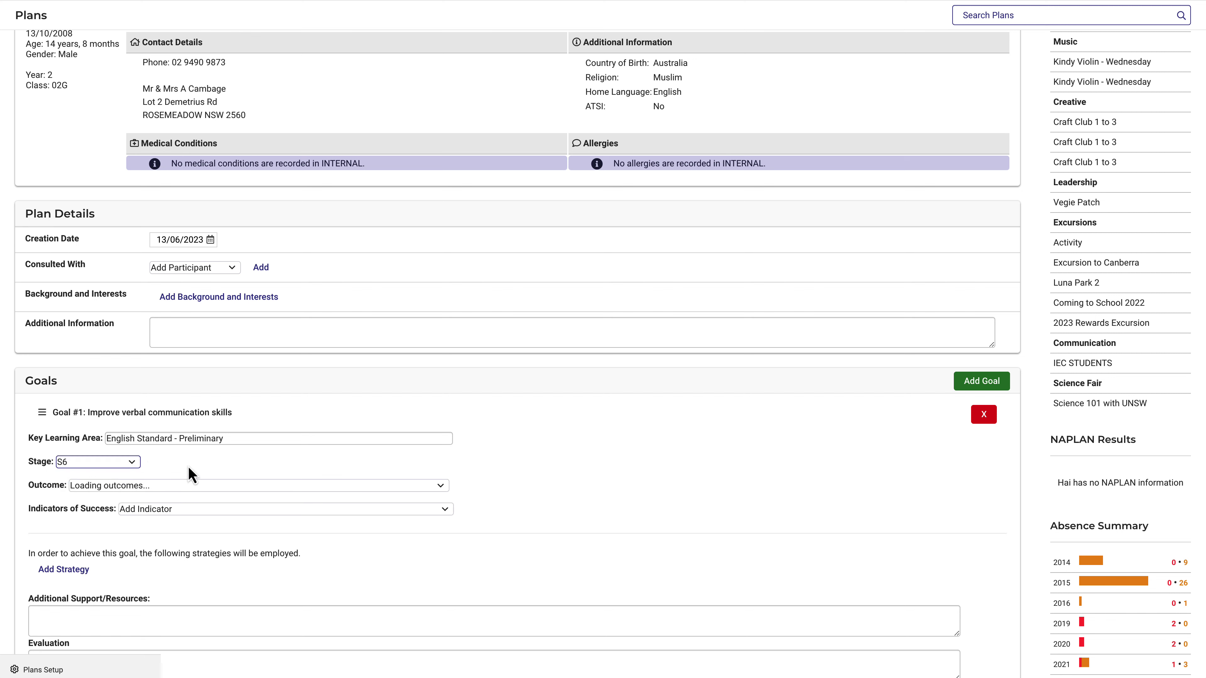
left_click(255, 486)
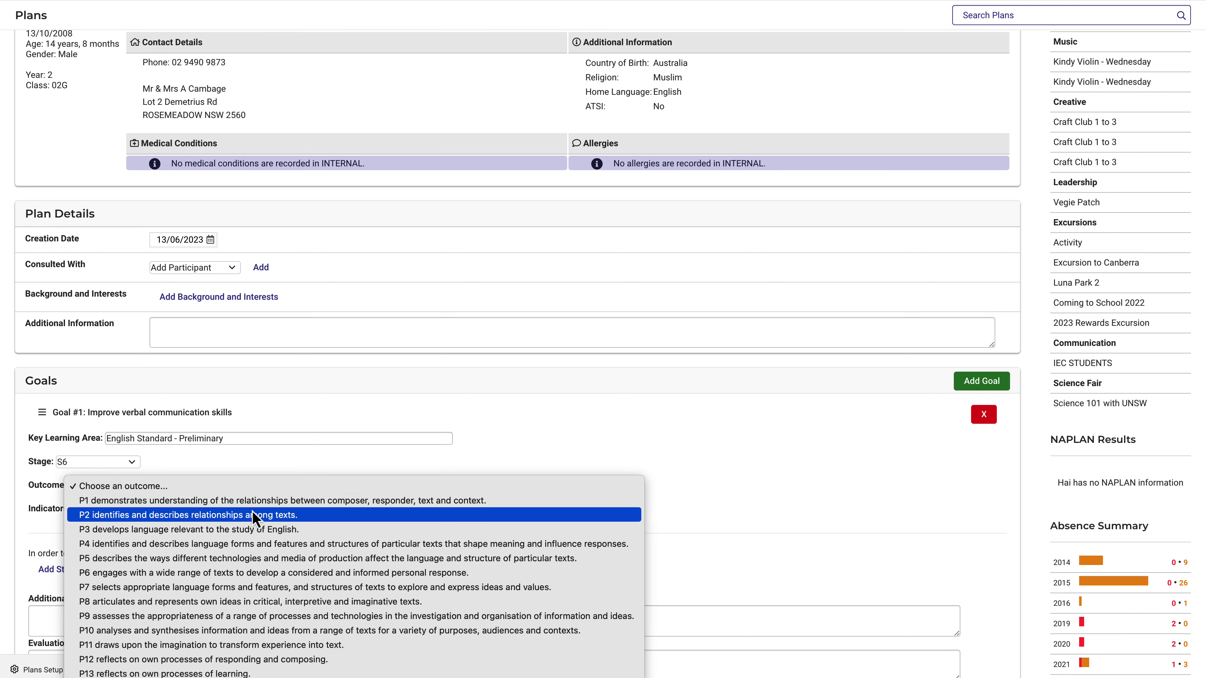
left_click(251, 589)
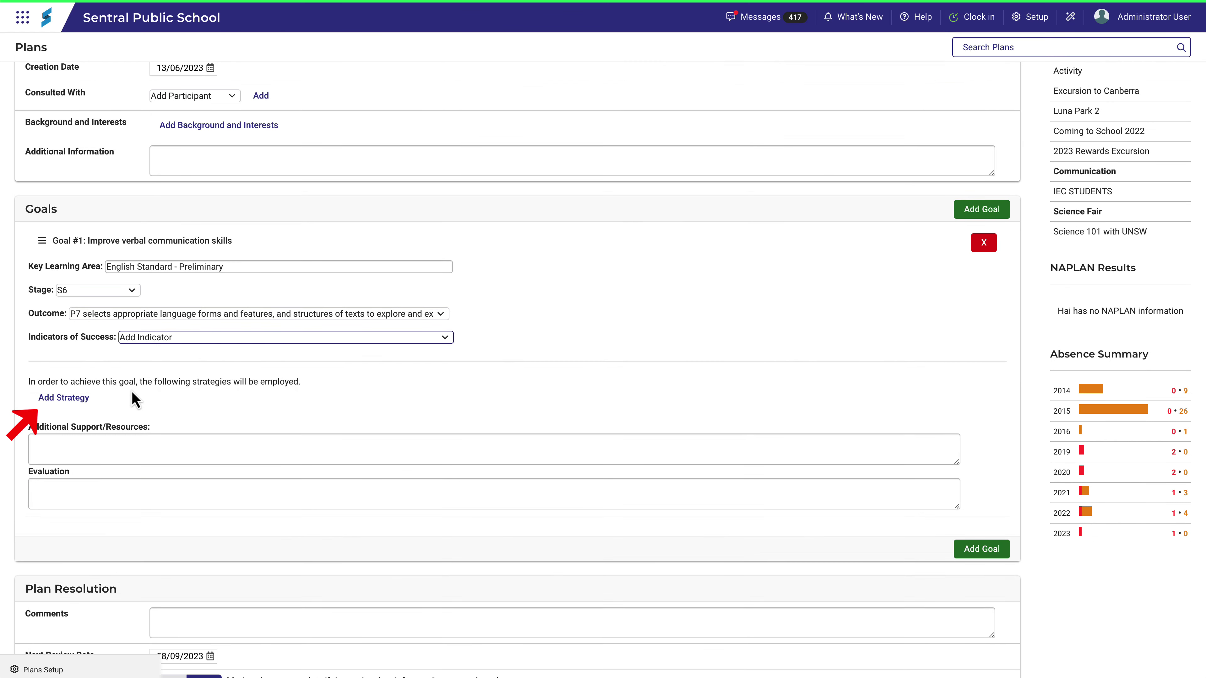
- Add the strategies "Suggest wider reading." and "Practise public speaking" to the goal
left_click(76, 399)
type("Suggest wider reading.")
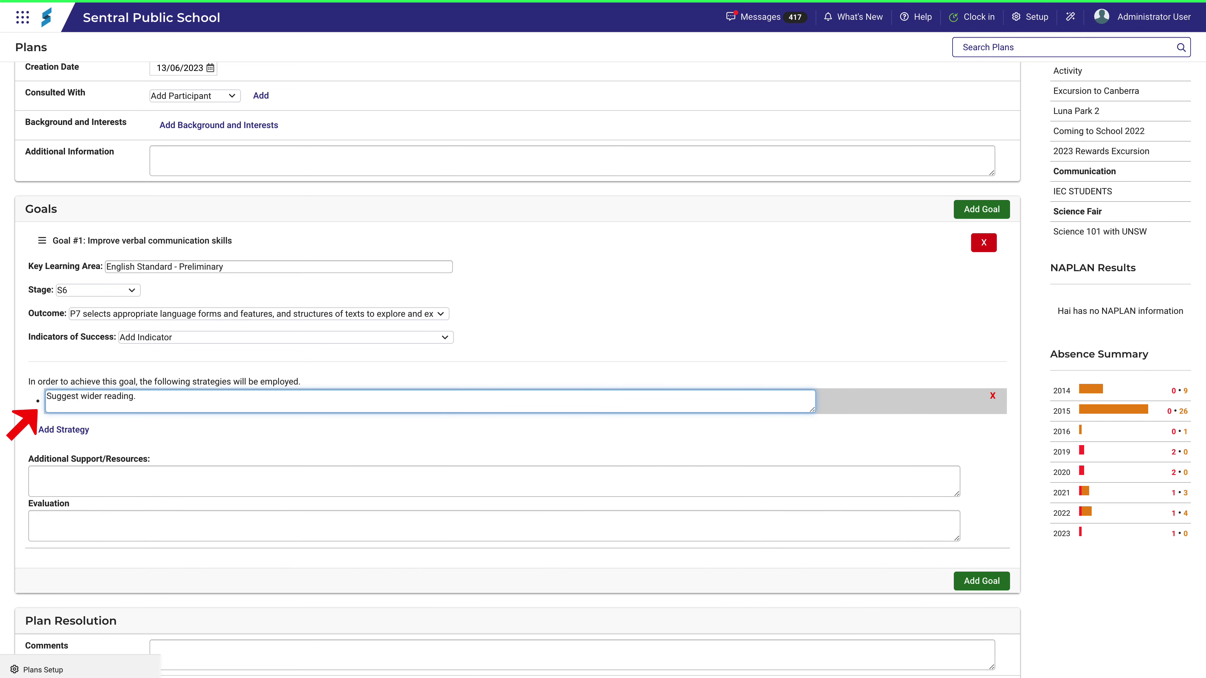
key("Return")
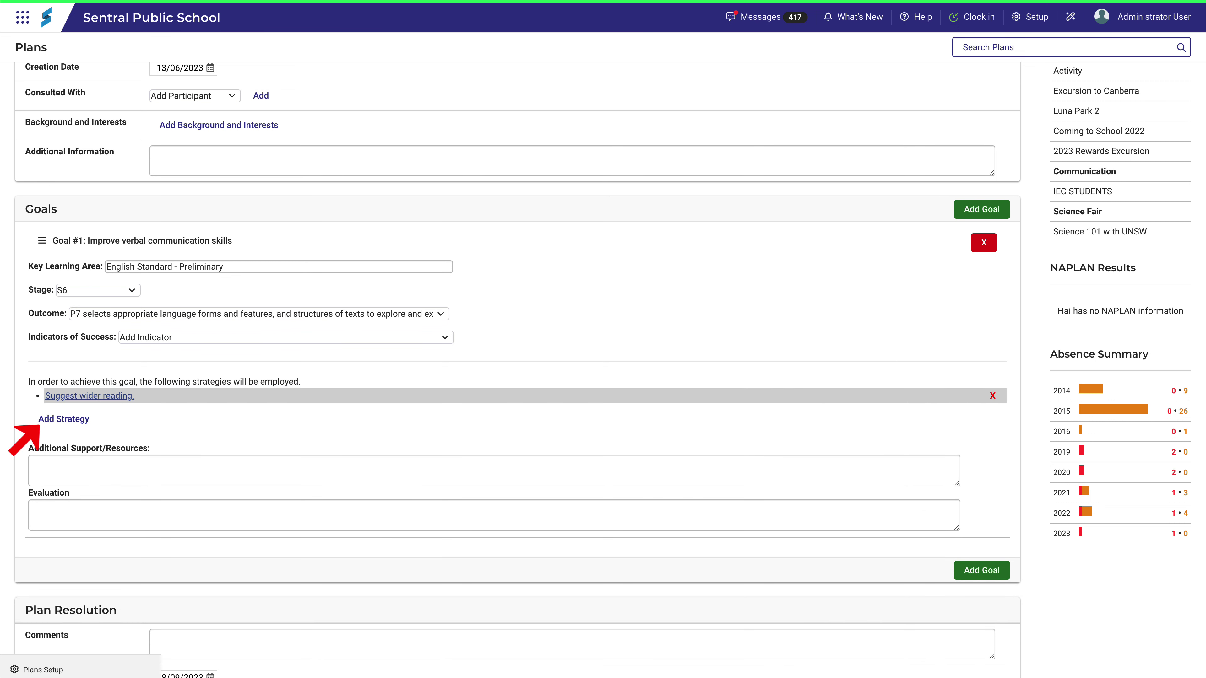
left_click(83, 426)
type("Practise public speaking")
key("Return")
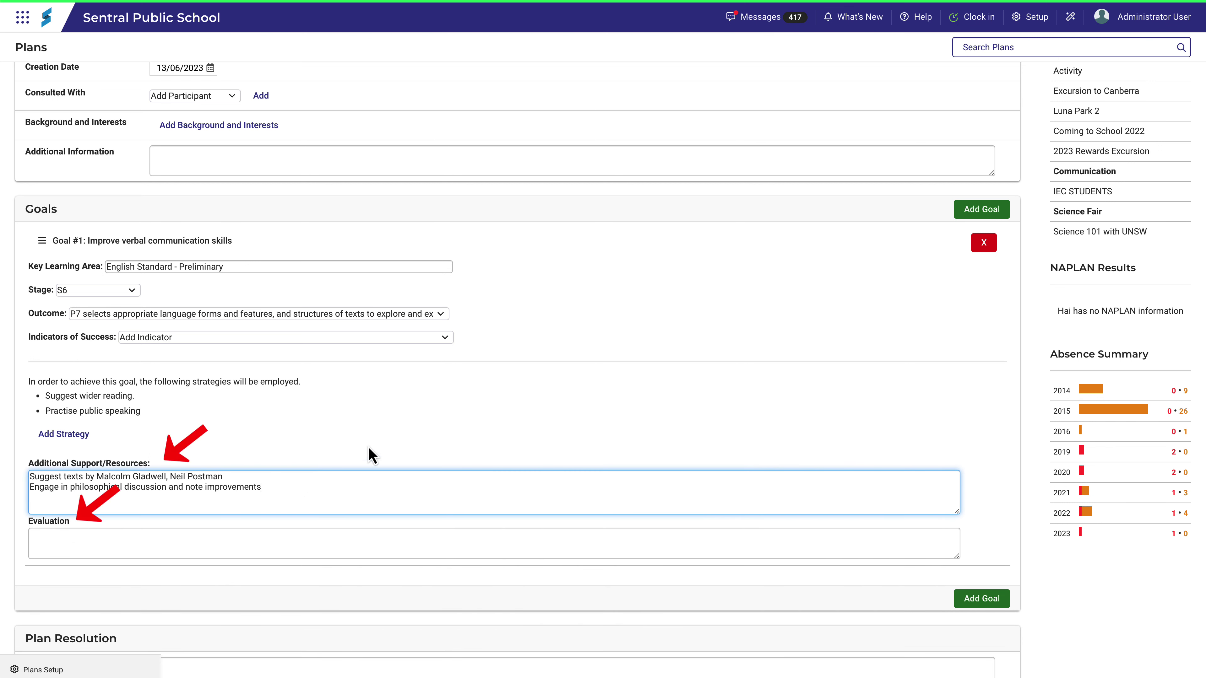
- Save the student's plan and review its details, goal and resolution in the plan overview
left_click(389, 454)
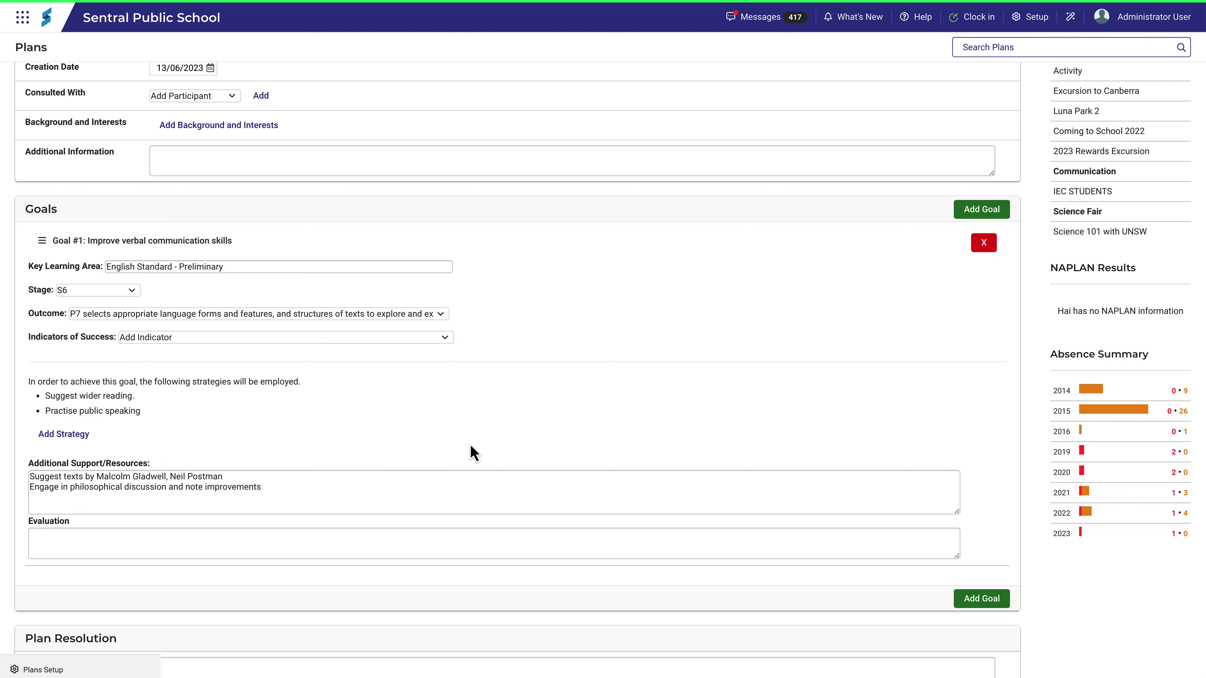
scroll(597, 531, "down", 3)
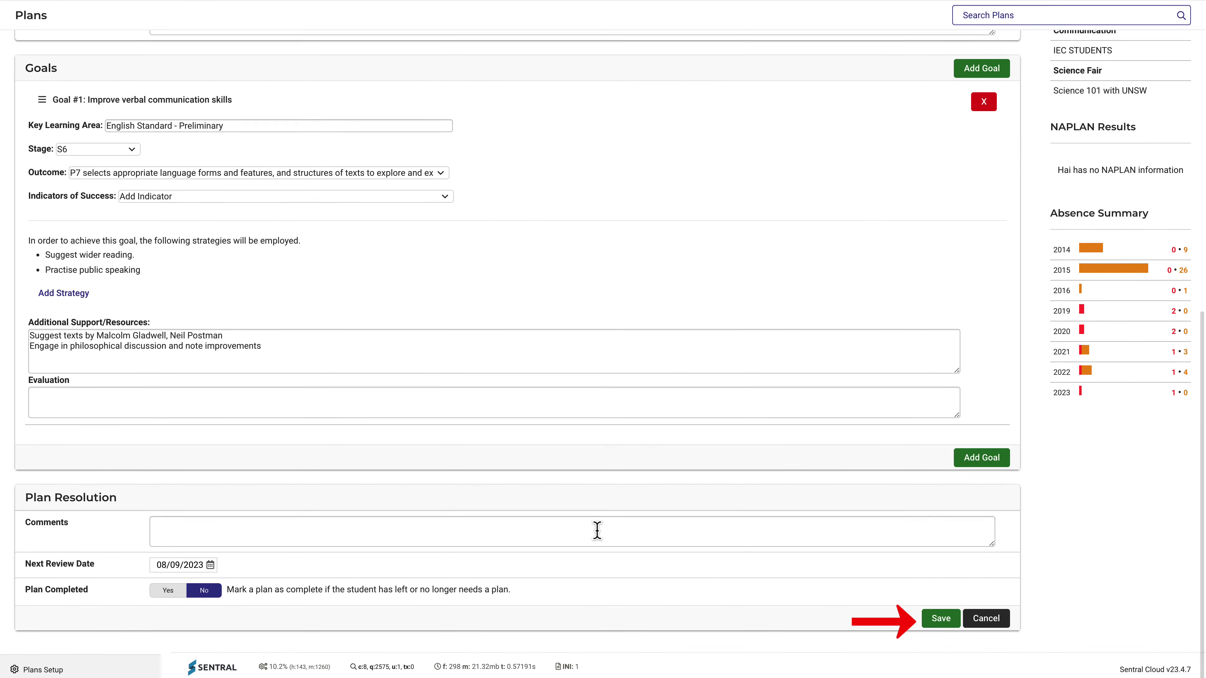
left_click(937, 620)
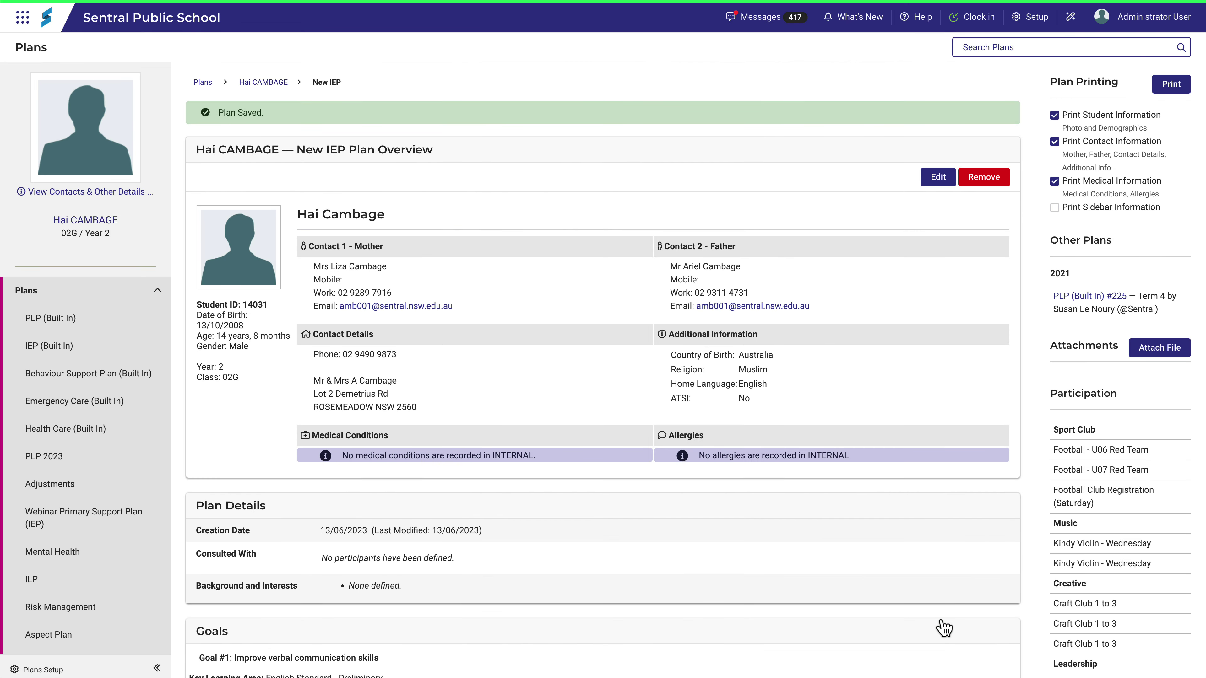
scroll(943, 628, "down", 5)
scroll(943, 628, "down", 3)
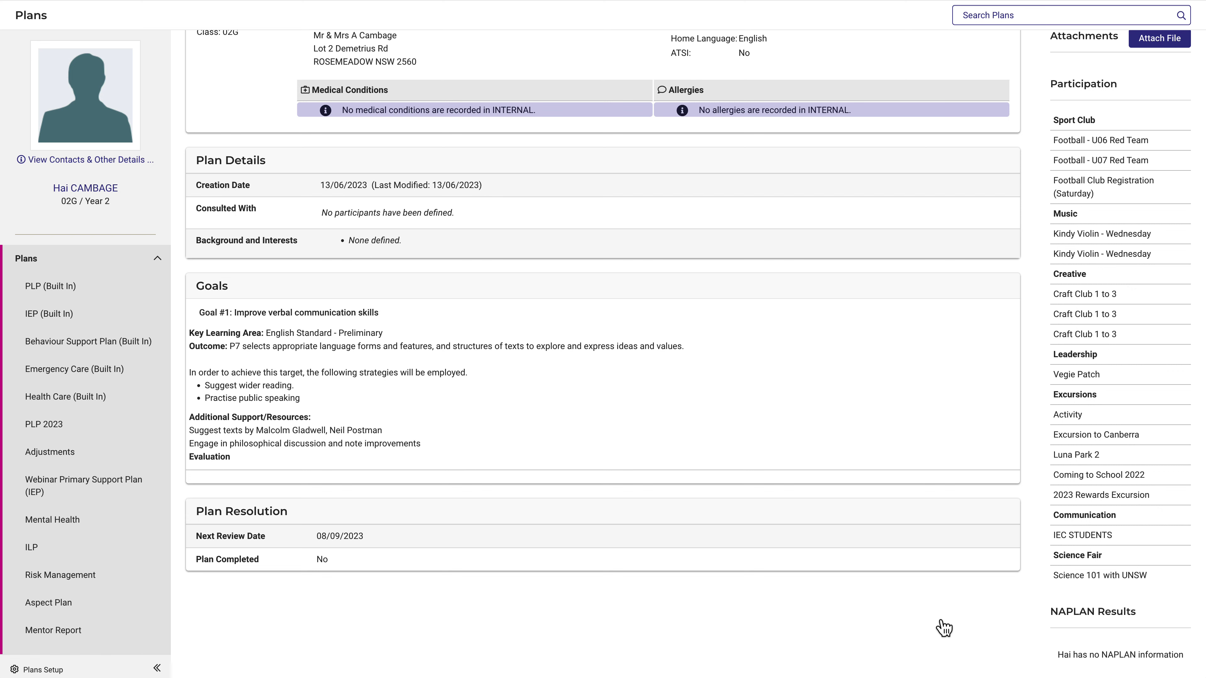
scroll(943, 628, "up", 3)
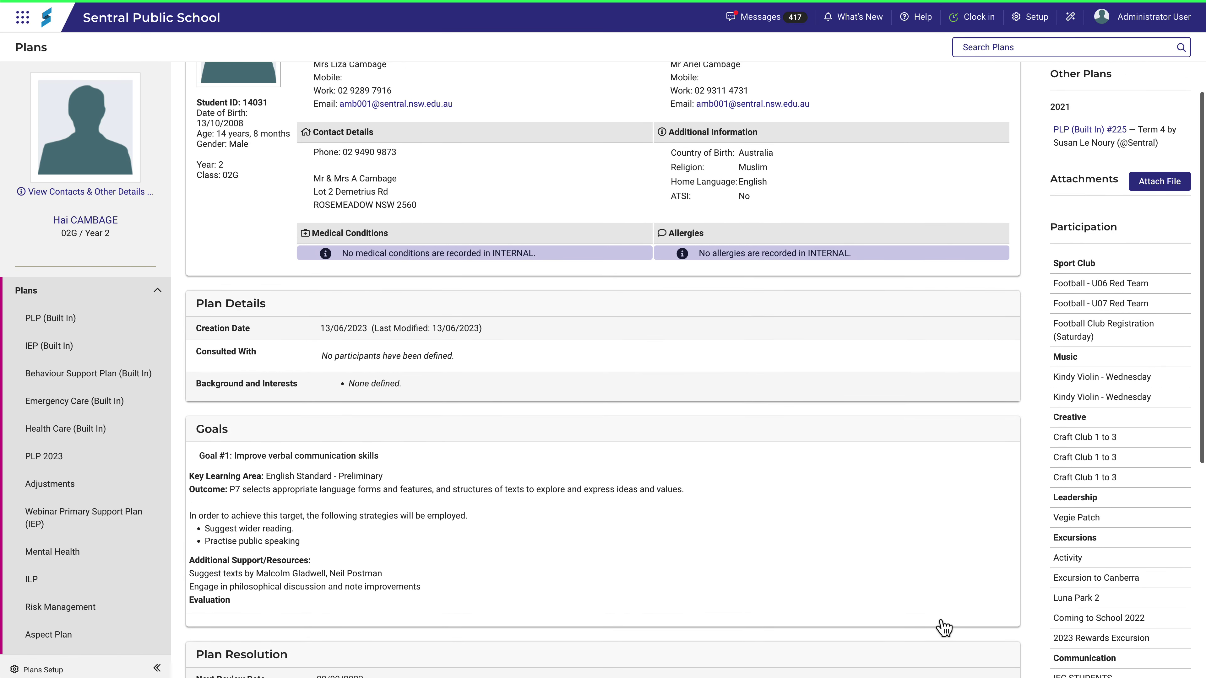
- Open the New IEP plan type in the plans setup and add a plan section named "Special Considerations"
left_click(1016, 29)
left_click(971, 52)
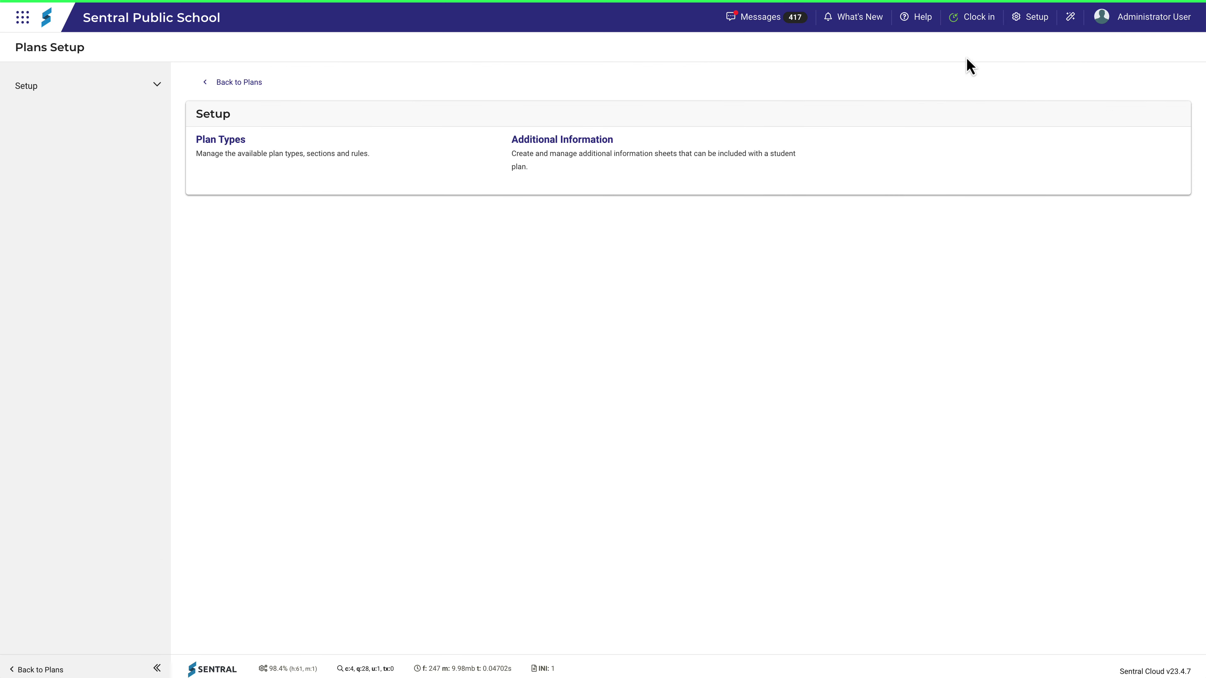
left_click(227, 141)
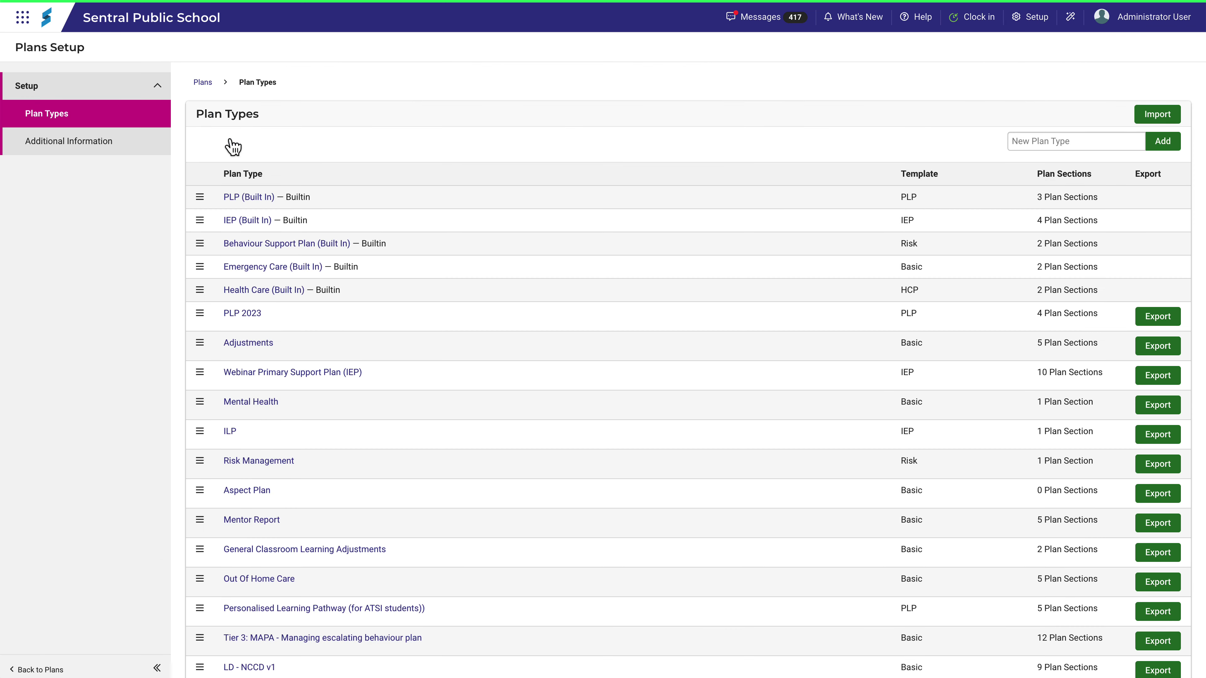
scroll(164, 534, "down", 6)
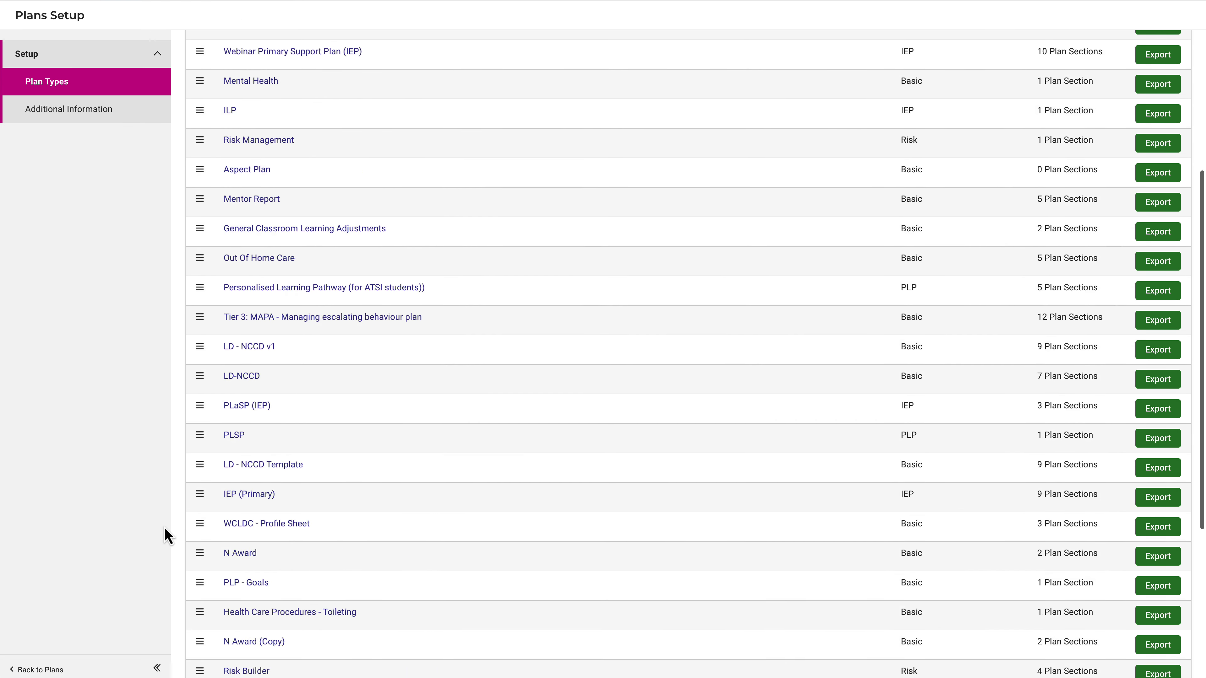
scroll(167, 535, "down", 5)
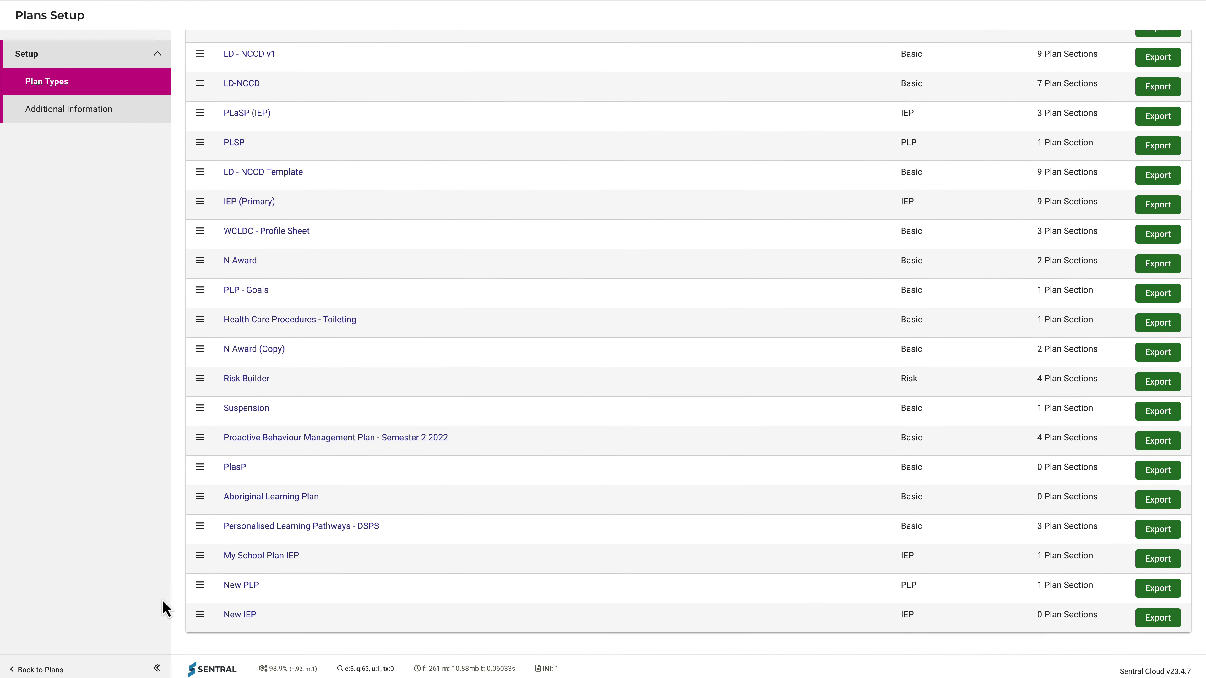
left_click(239, 615)
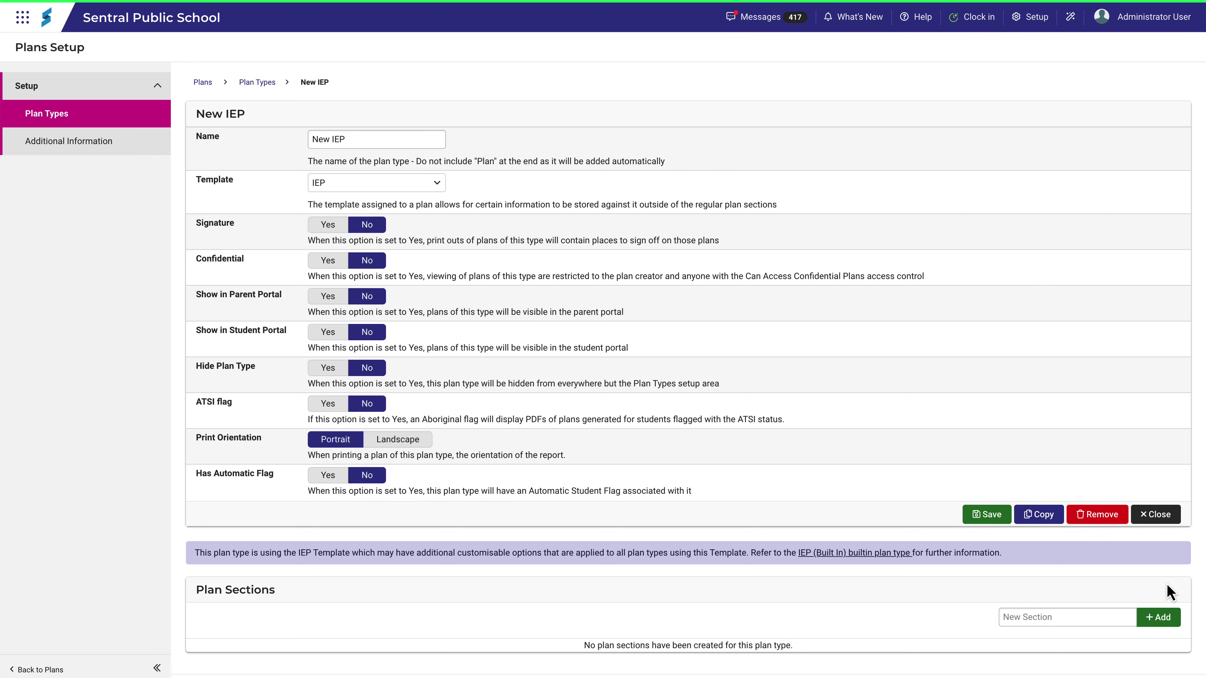
left_click(1091, 617)
type("Special Considerations")
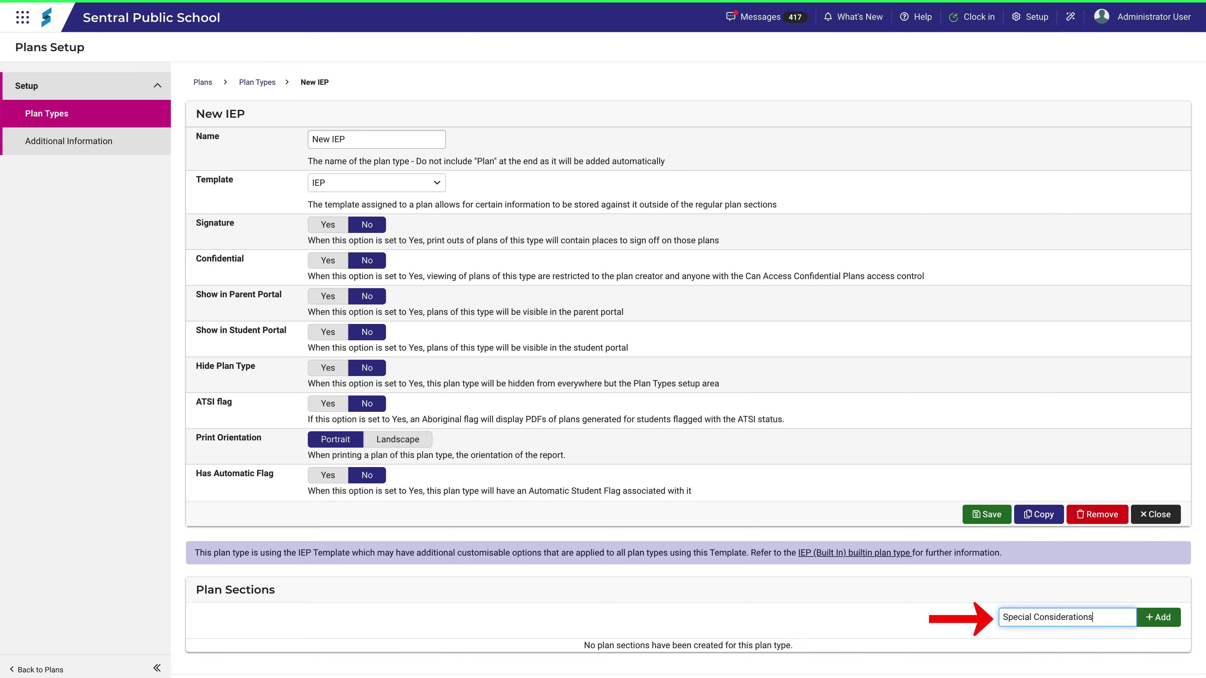
left_click(1159, 619)
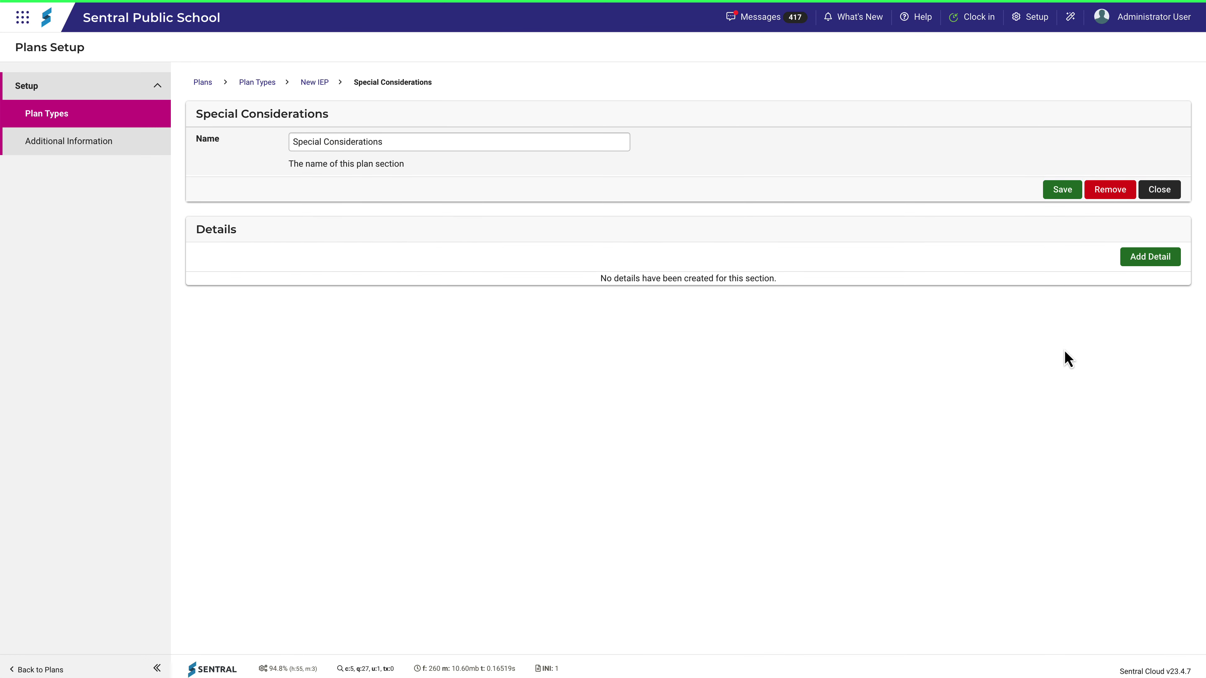
- Add a Yes/No detail named "Needs reading assistance" to the Special Considerations section
left_click(1147, 264)
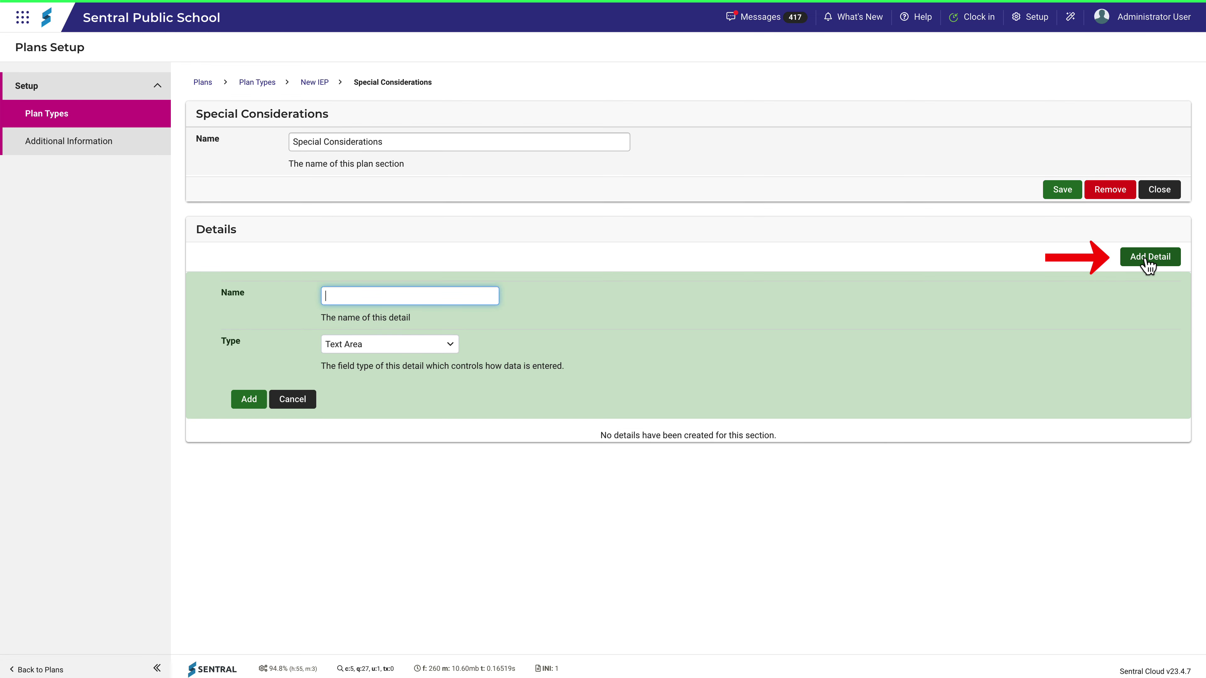
type("Needs reading assistance")
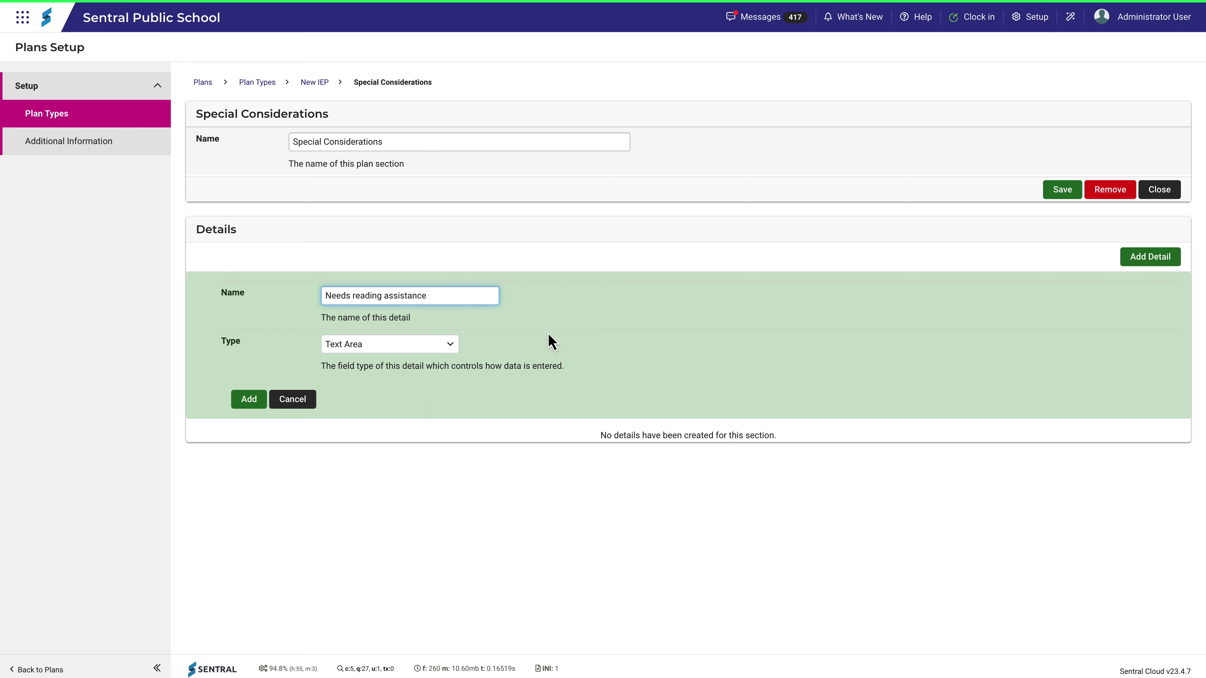
left_click(454, 348)
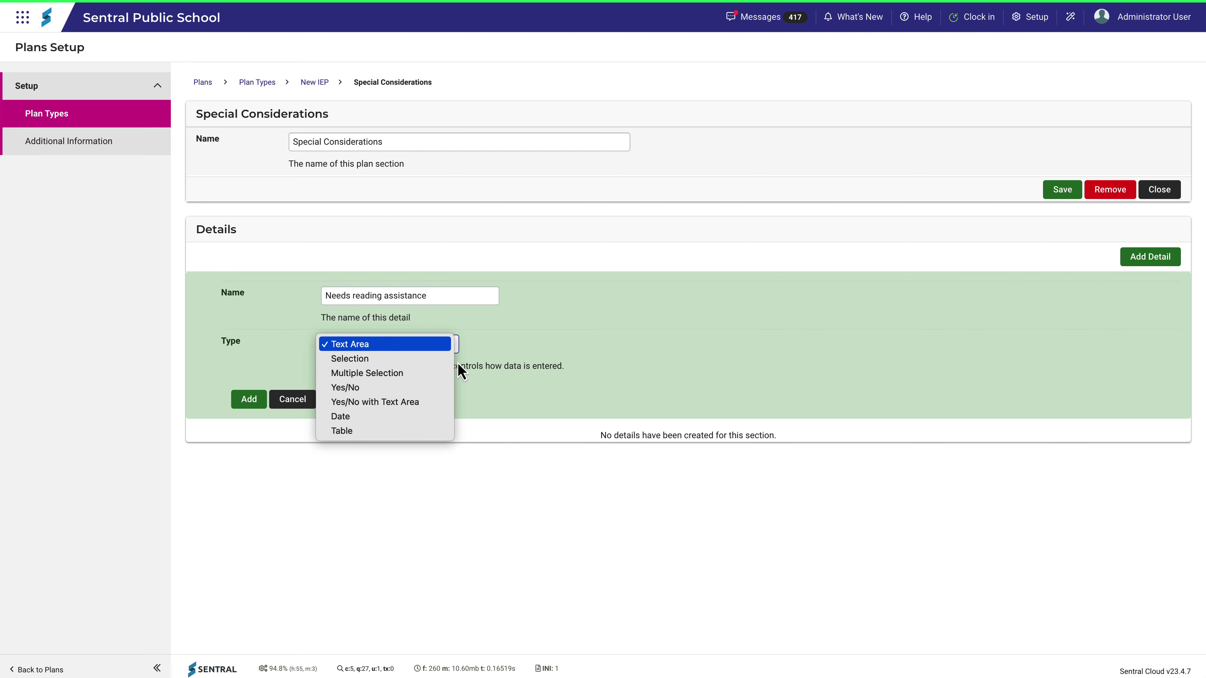
left_click(425, 387)
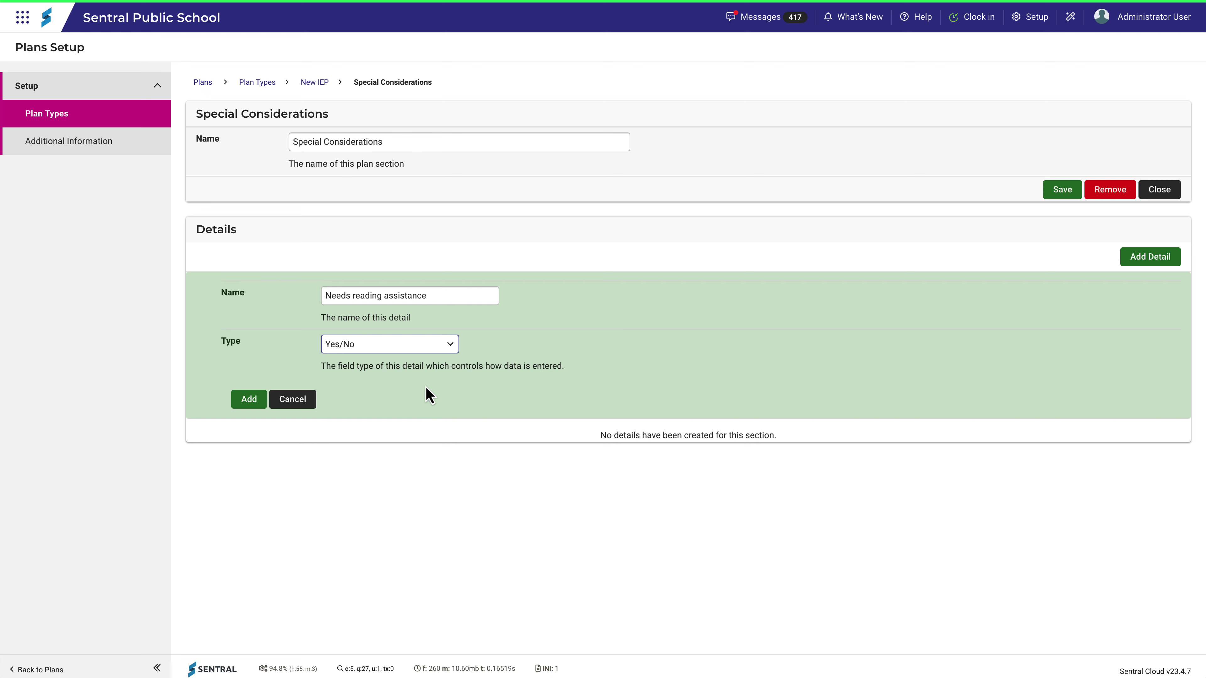
left_click(256, 405)
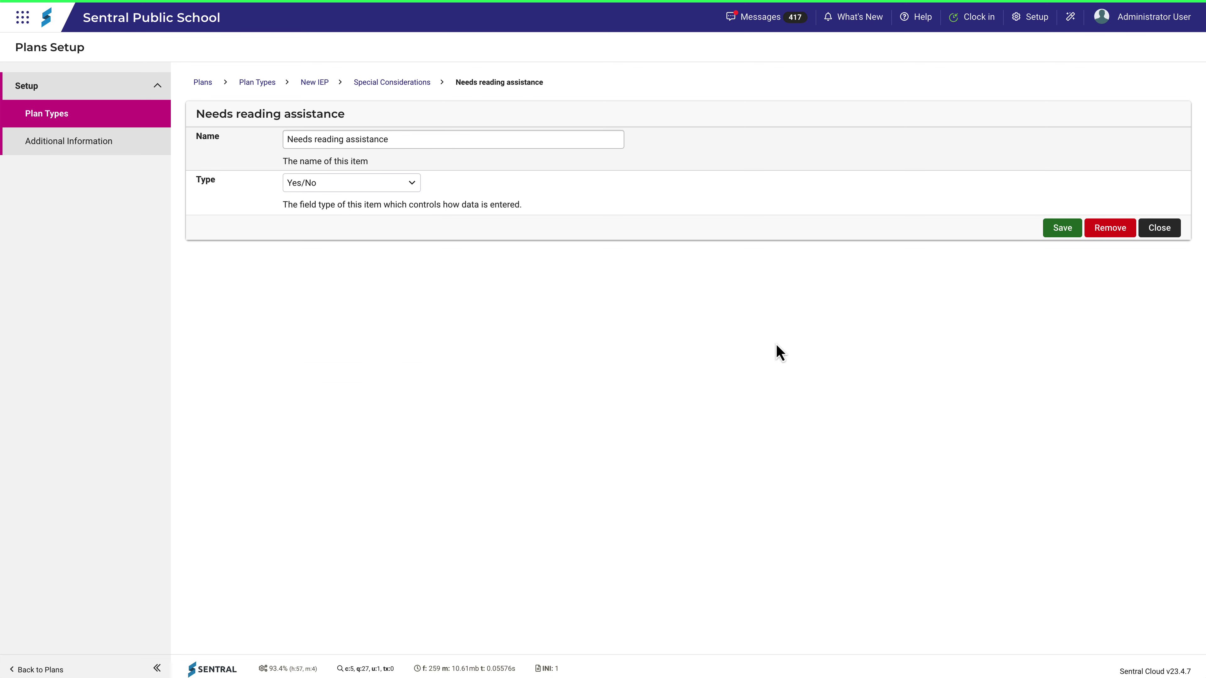
left_click(1161, 232)
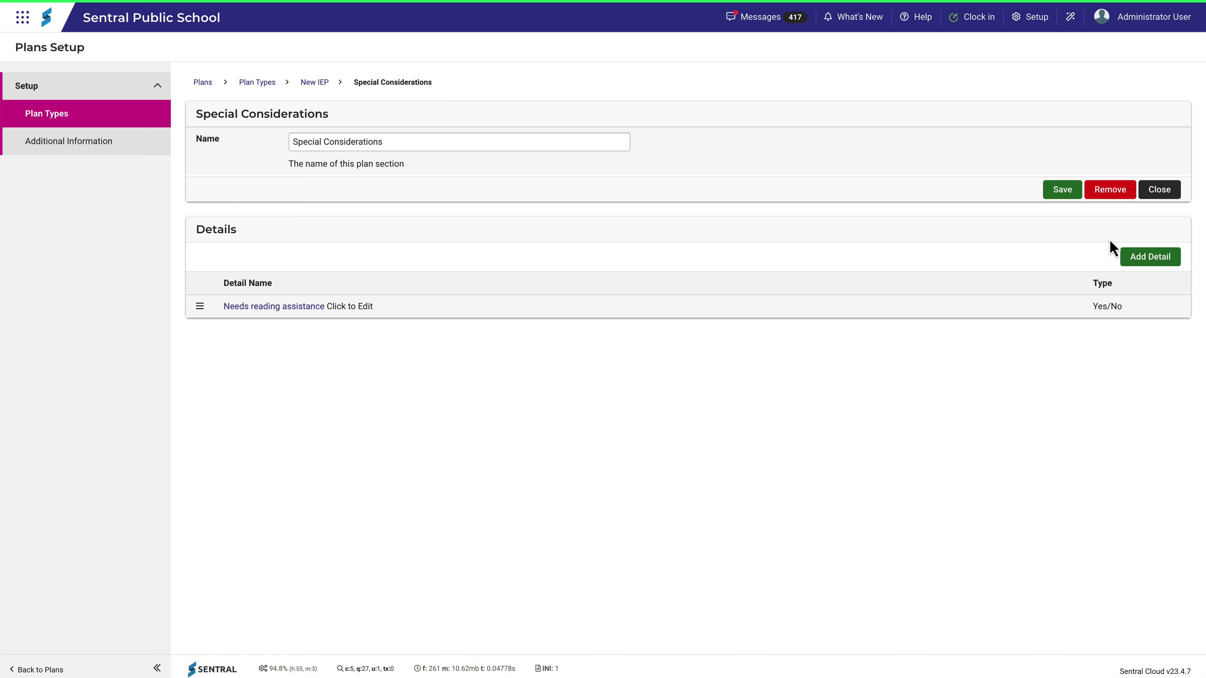
- Add a Text Area detail named "Comments from school counsellor" to the Special Considerations section, keeping it below the reading assistance detail
left_click(1165, 259)
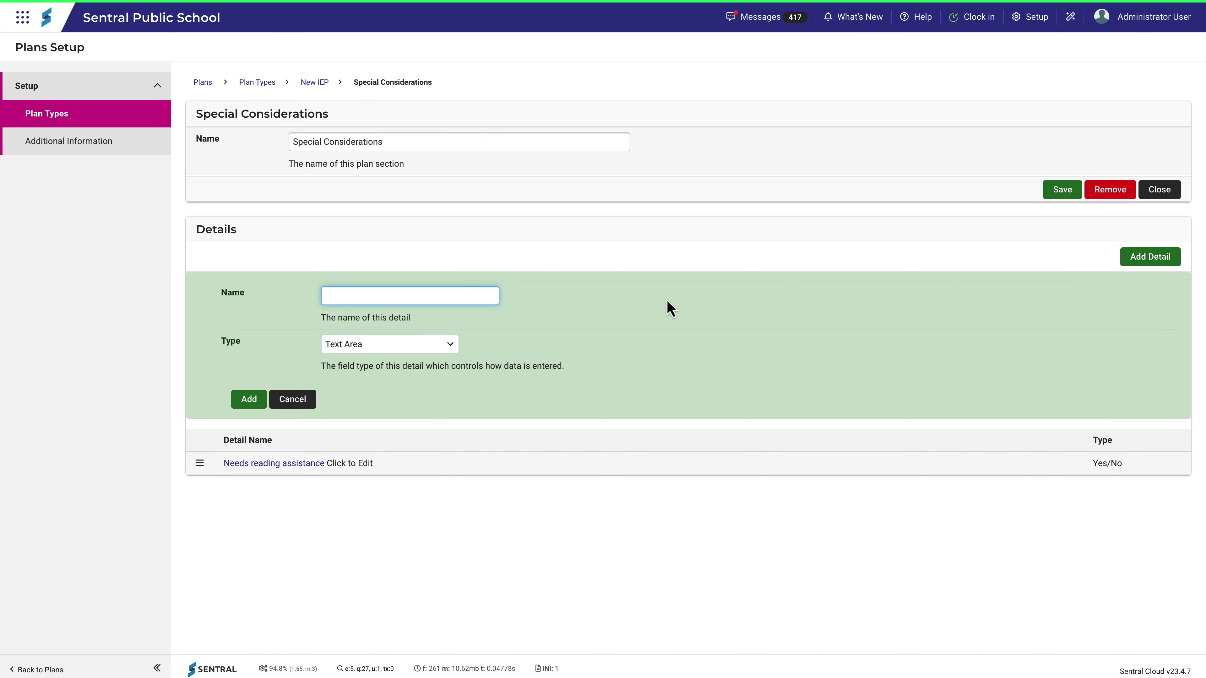
type("Comments from school counsellor")
left_click(450, 344)
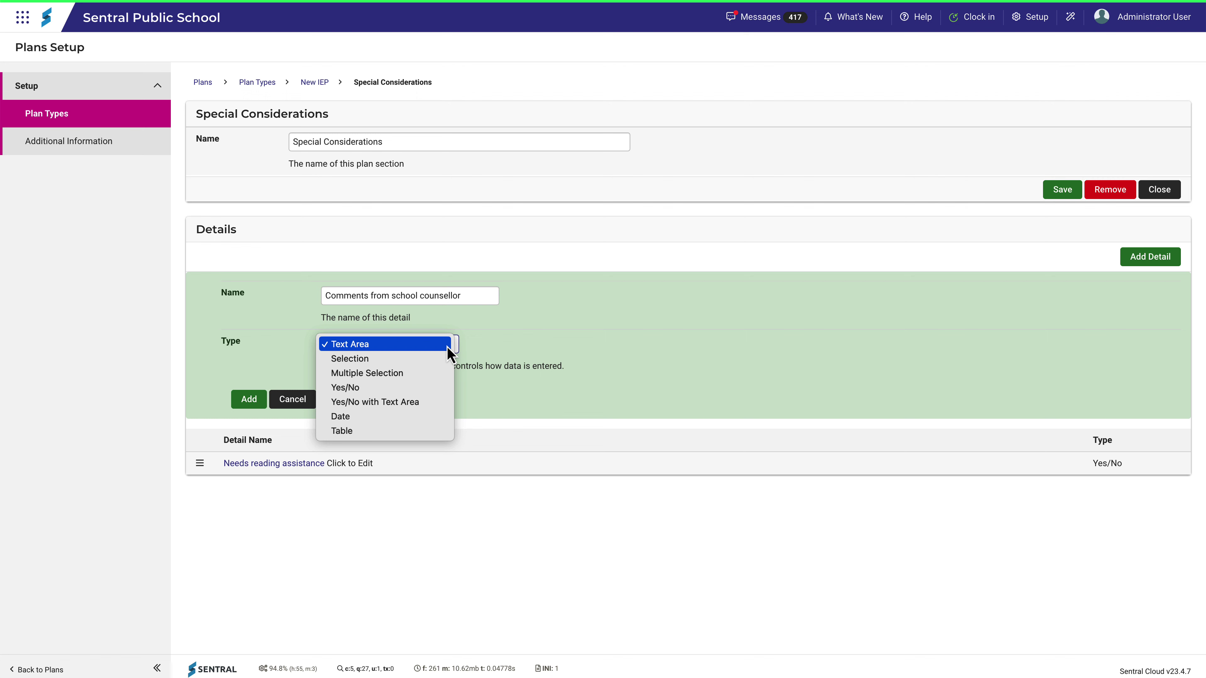
left_click(447, 347)
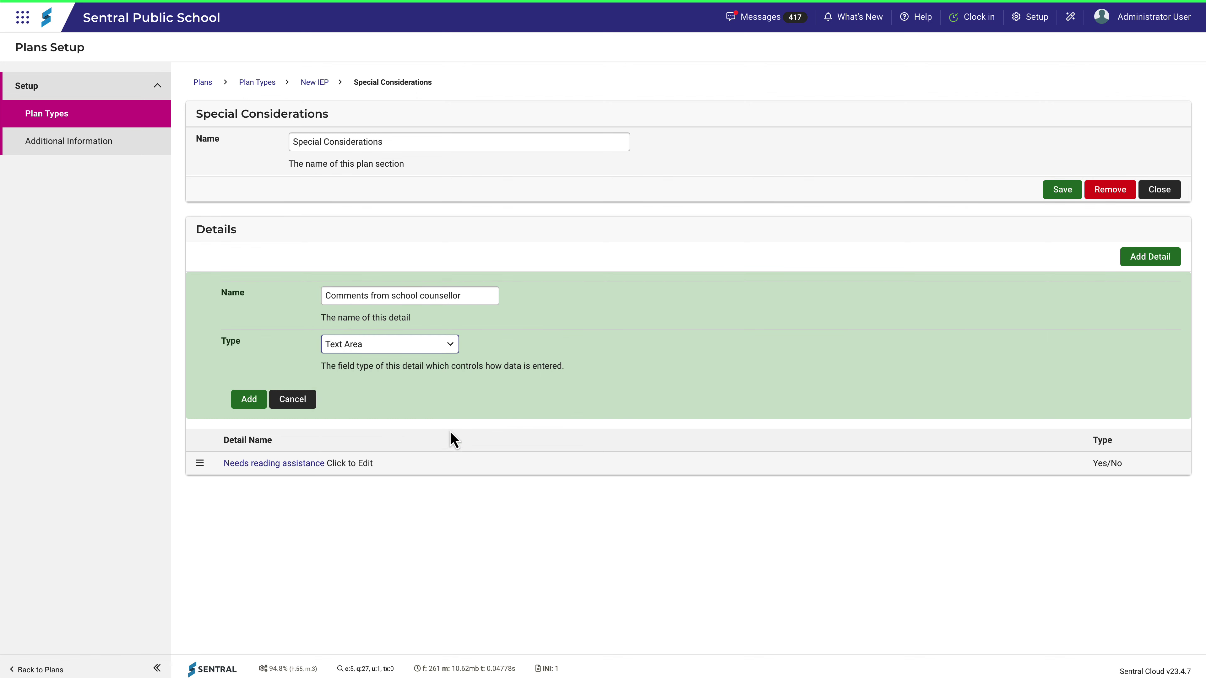
left_click(259, 405)
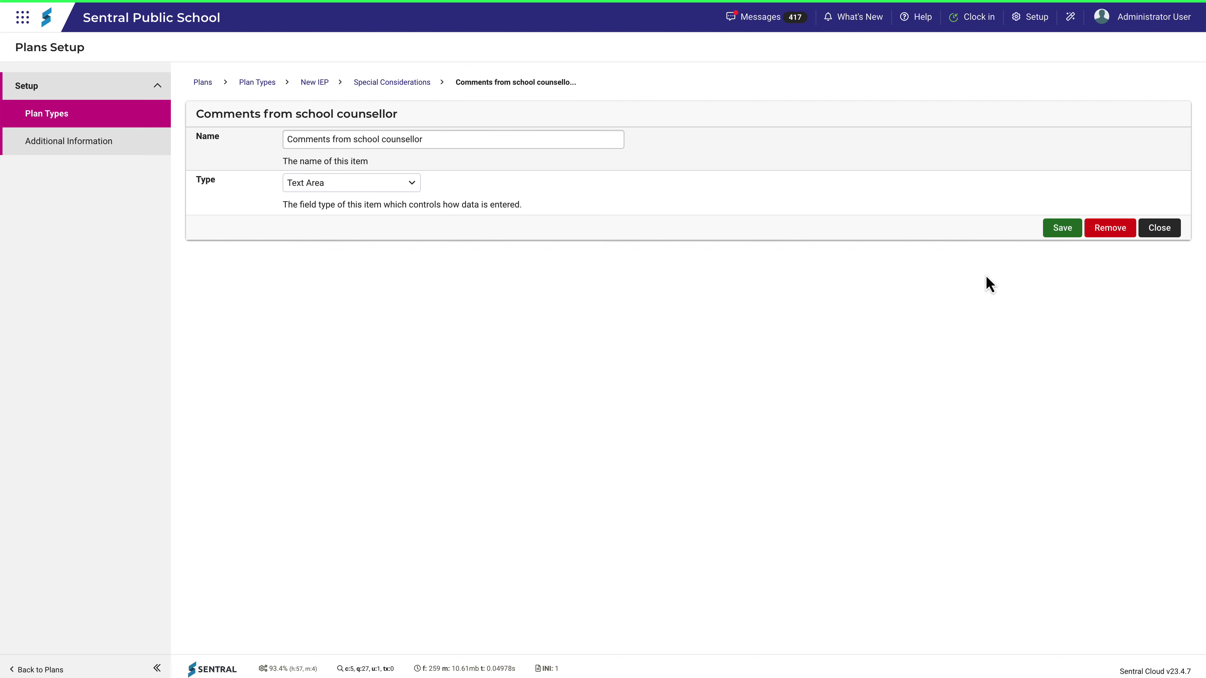
left_click(1158, 229)
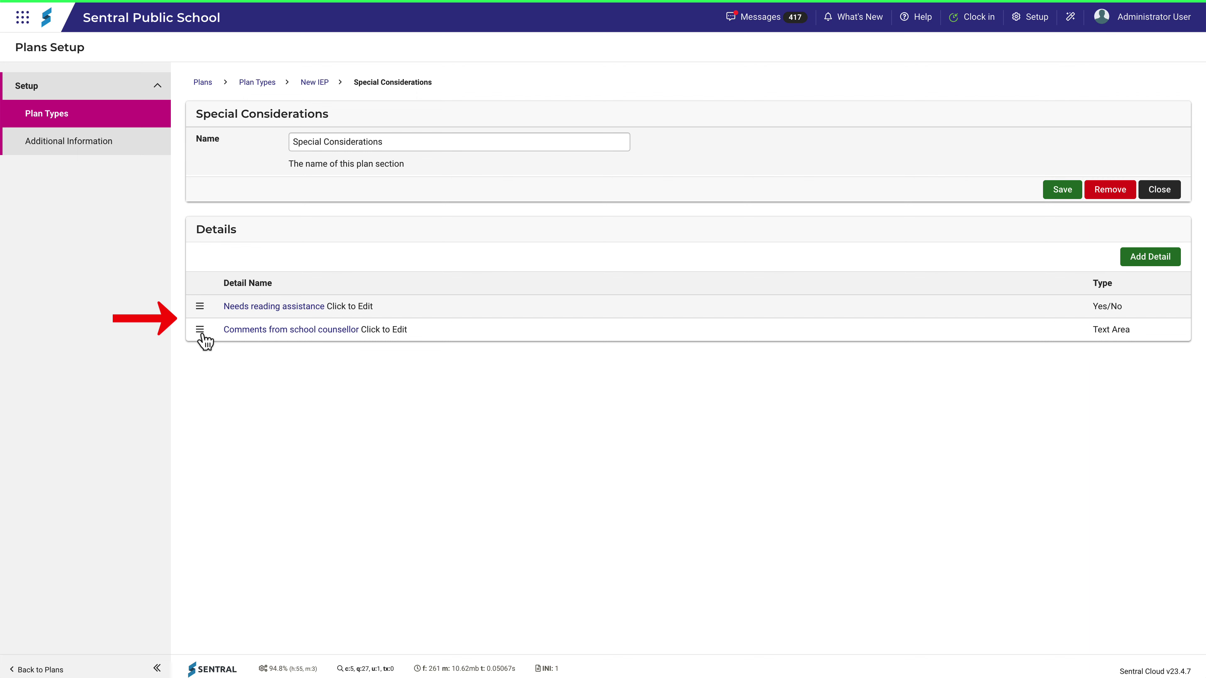
mouse_move(201, 335)
left_mouse_down()
mouse_move(200, 311)
mouse_move(218, 340)
left_mouse_up()
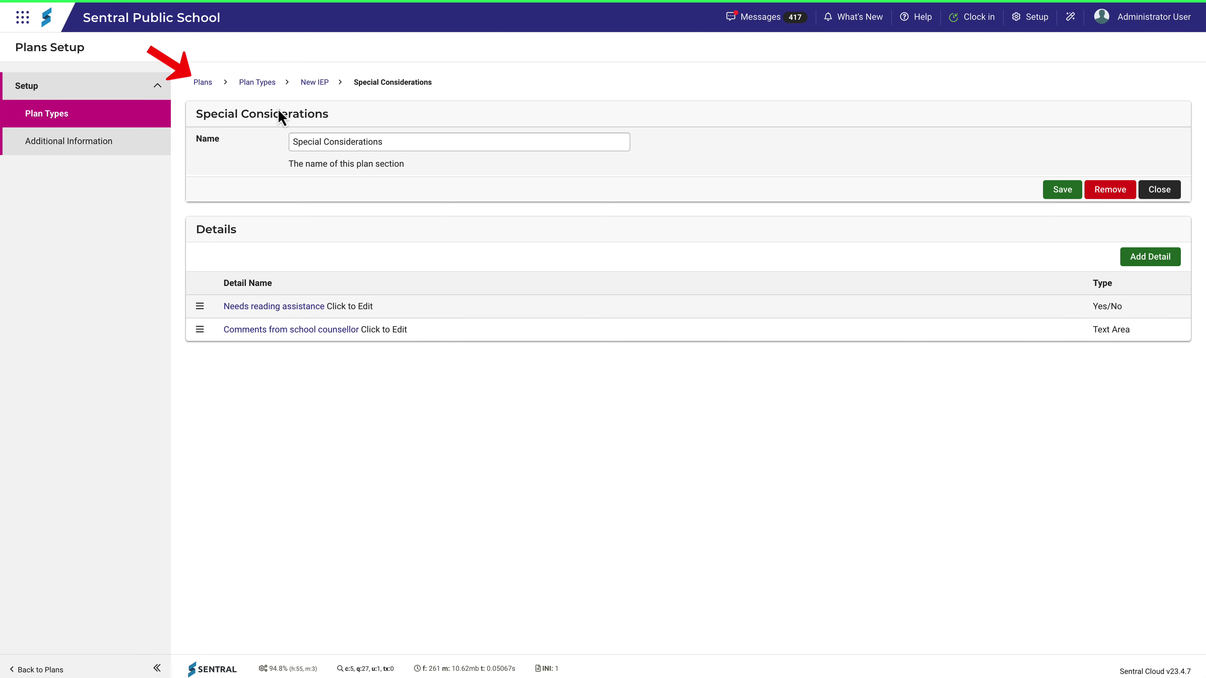
- Find the student again in Plans, open their New IEP plan and review the Special Considerations section in the overview
left_click(206, 84)
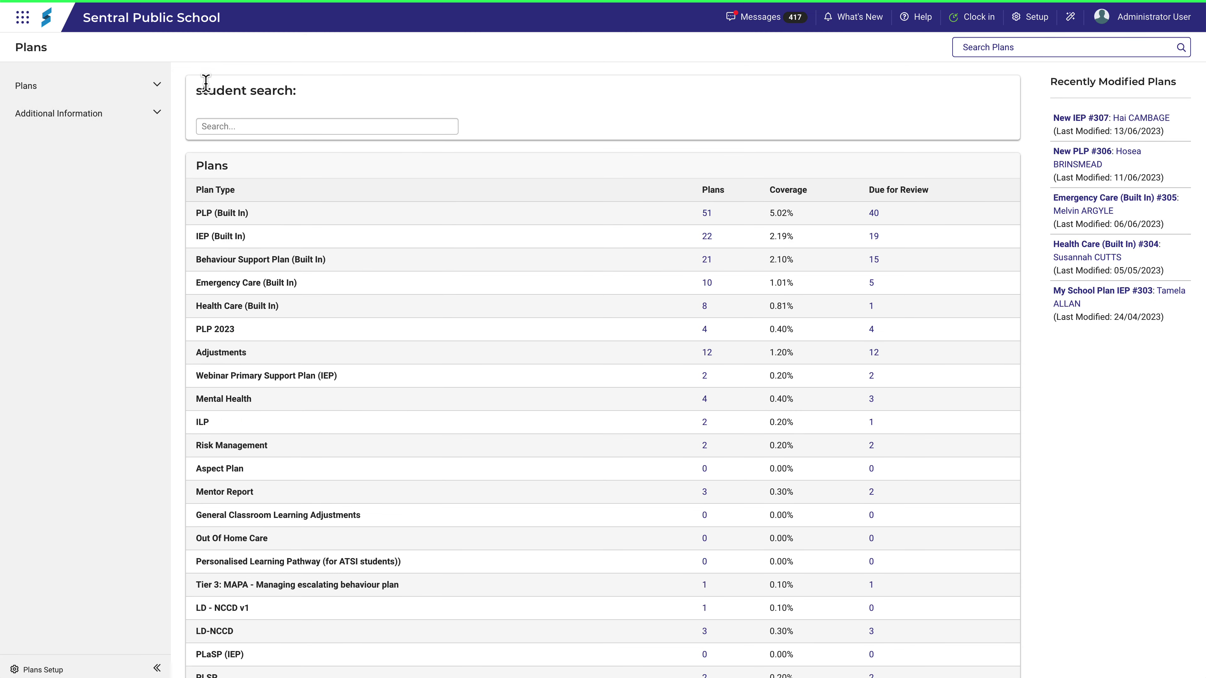
left_click(1000, 47)
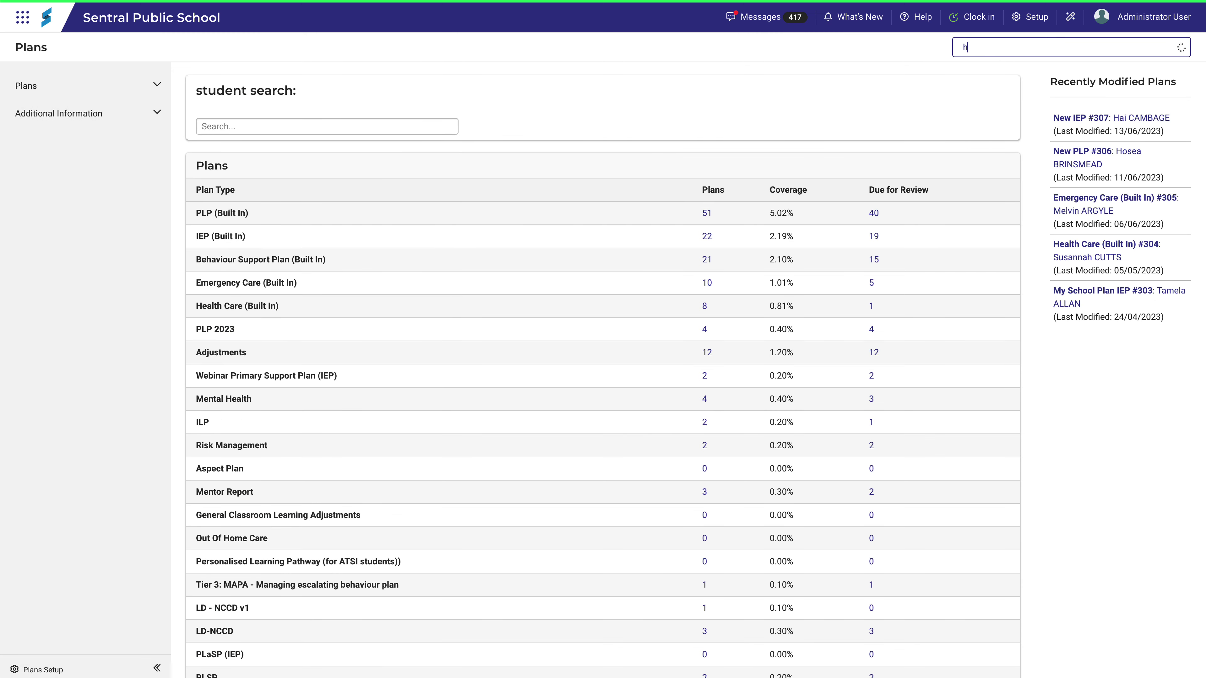
type("h")
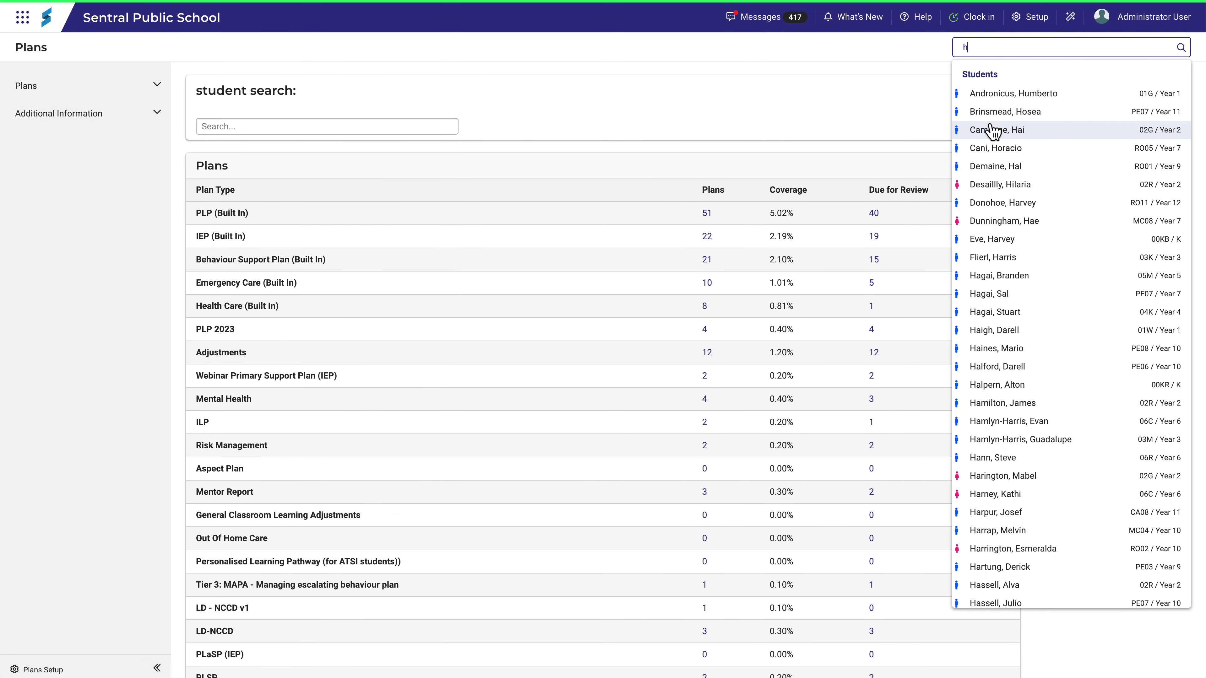
left_click(990, 134)
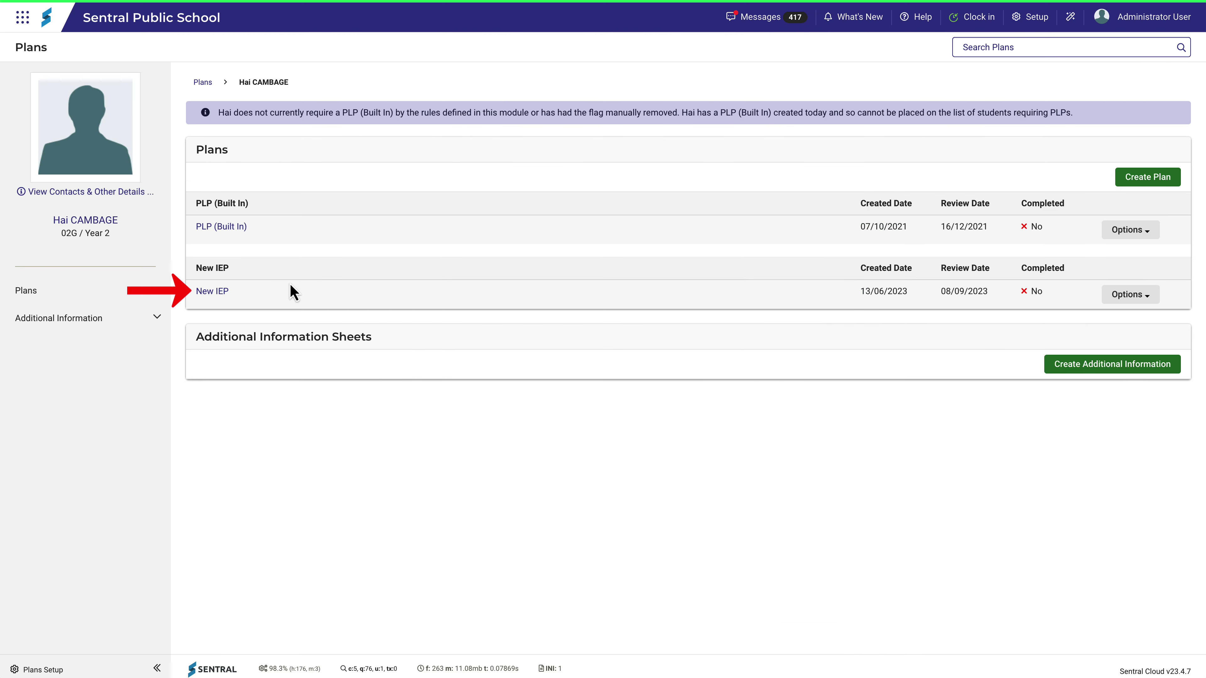
left_click(220, 292)
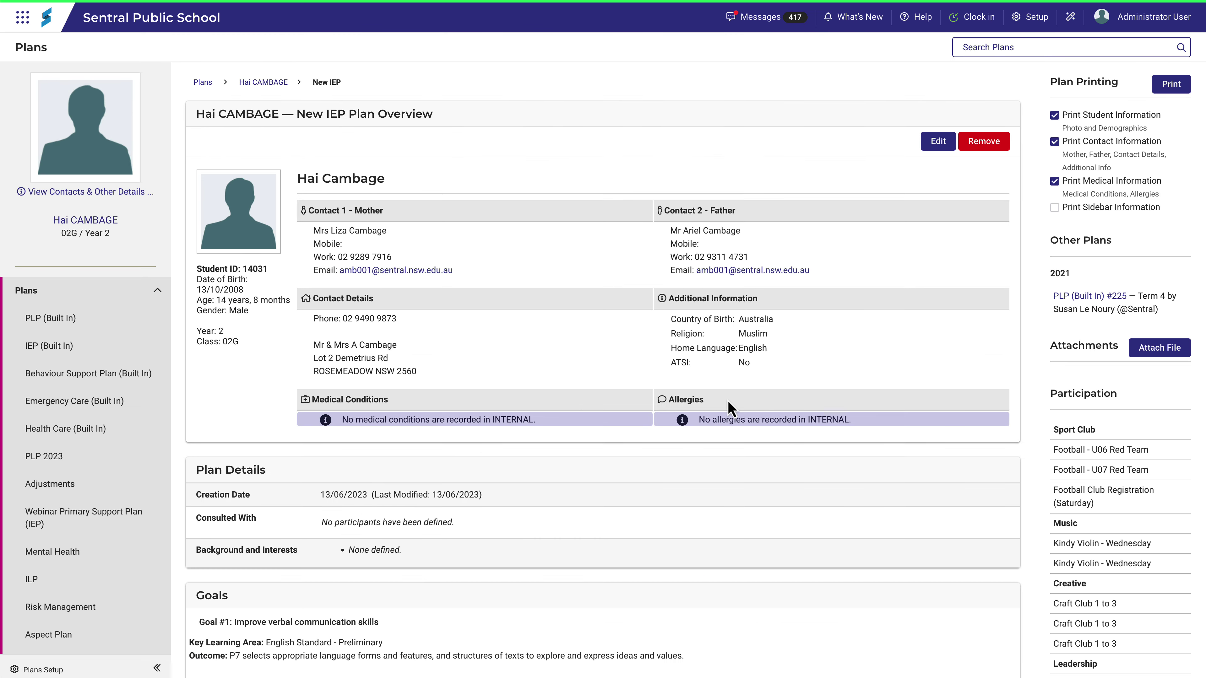
scroll(1033, 404, "down", 2)
scroll(1032, 404, "down", 8)
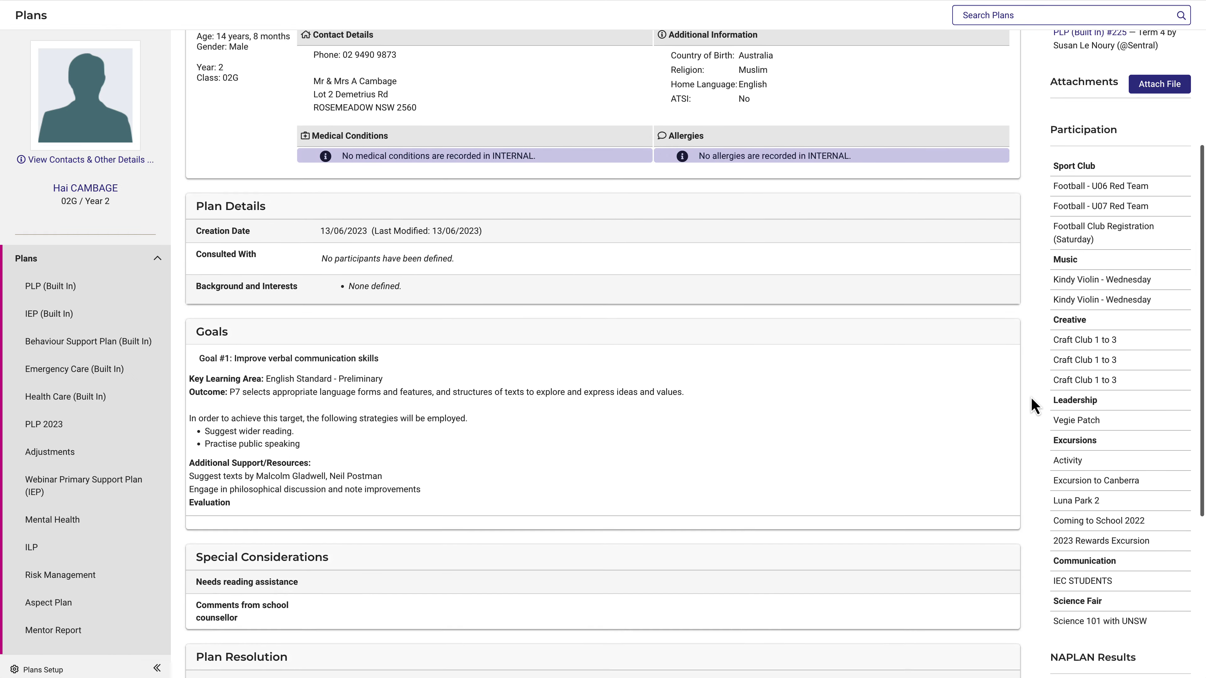
scroll(1033, 405, "down", 2)
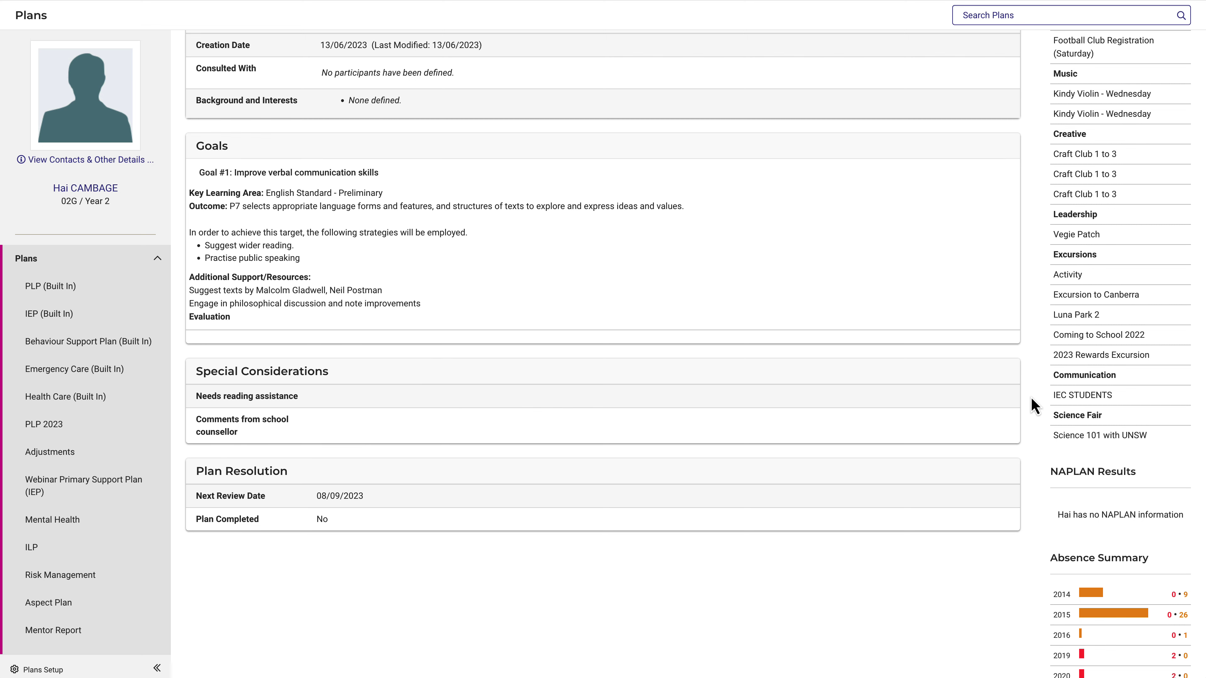
scroll(1033, 404, "up", 10)
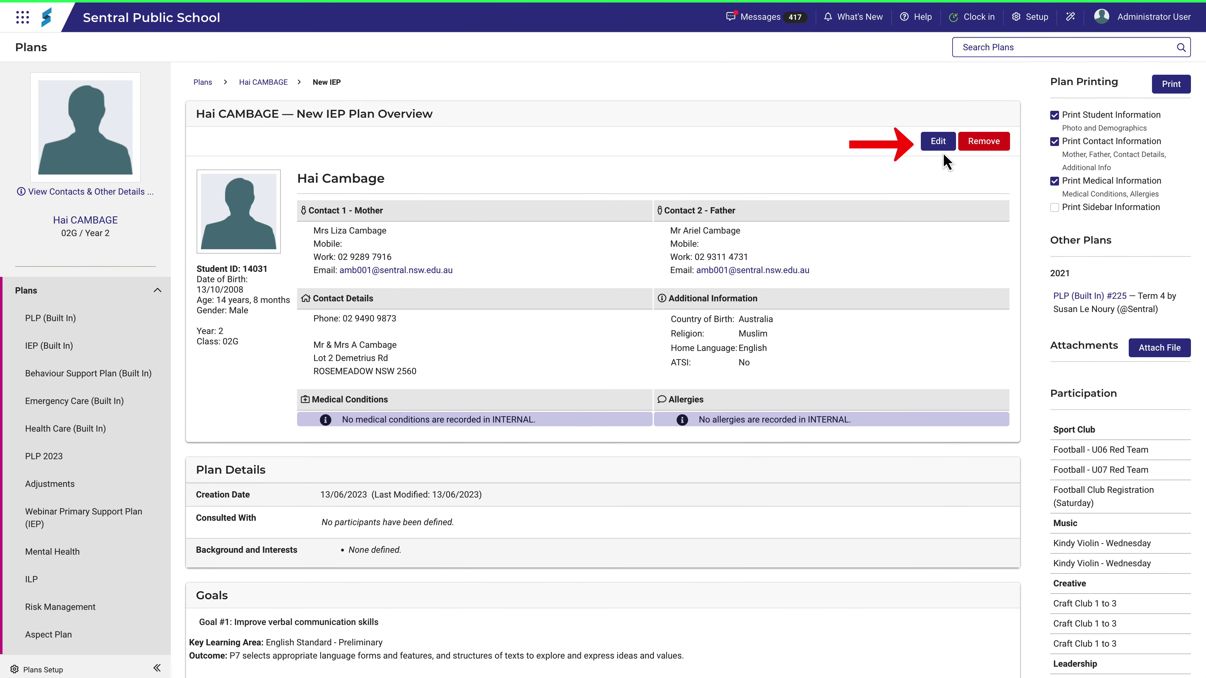
- Open the student's New IEP plan for editing and look through its editable sections
left_click(937, 142)
scroll(1023, 394, "down", 7)
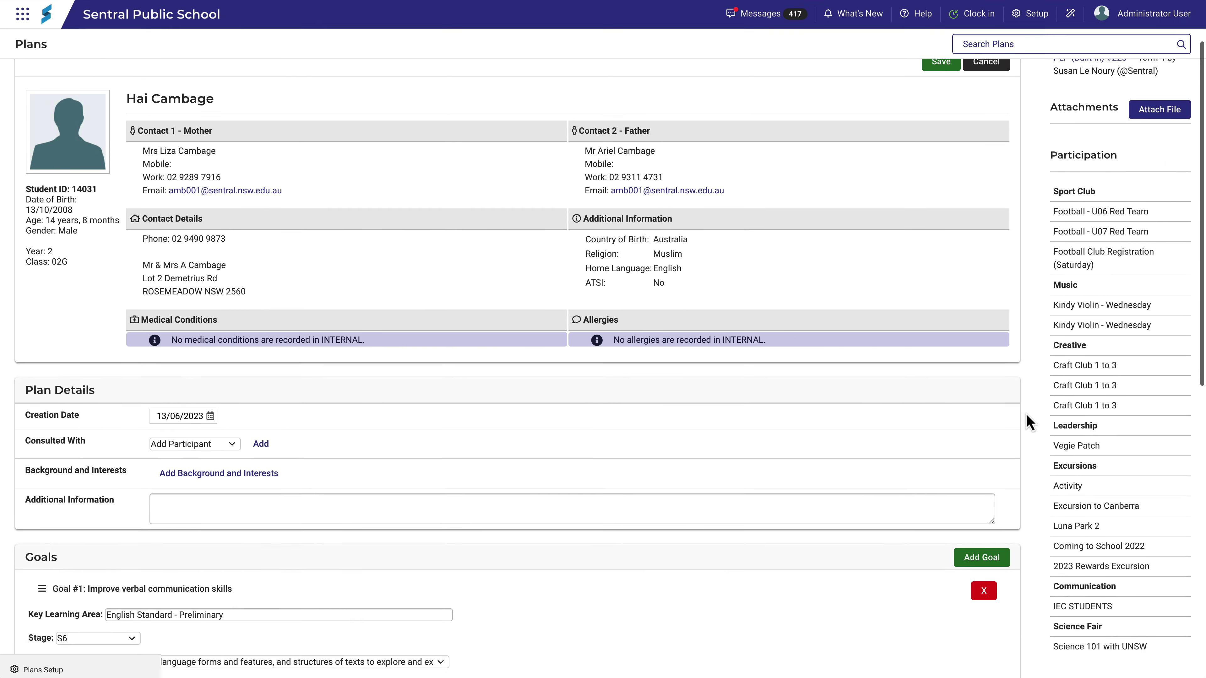
scroll(1027, 422, "down", 7)
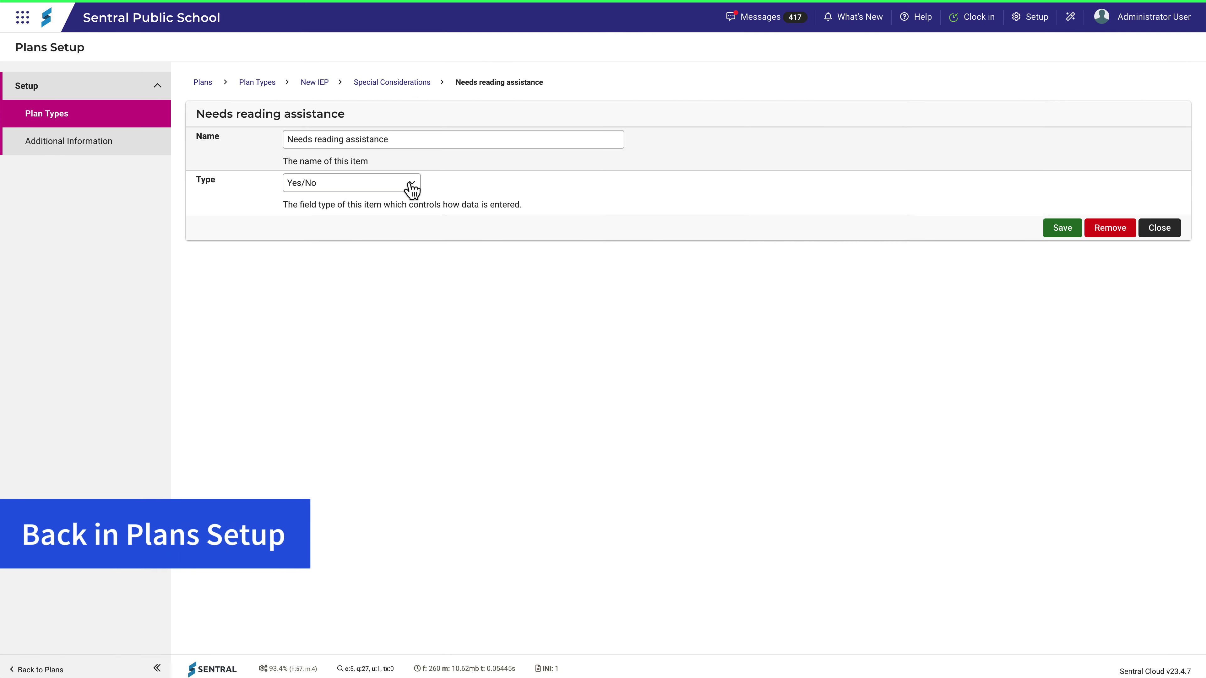
- Examine the field types available for the "Needs reading assistance" detail, keep Yes/No and return to the Special Considerations section
left_click(410, 188)
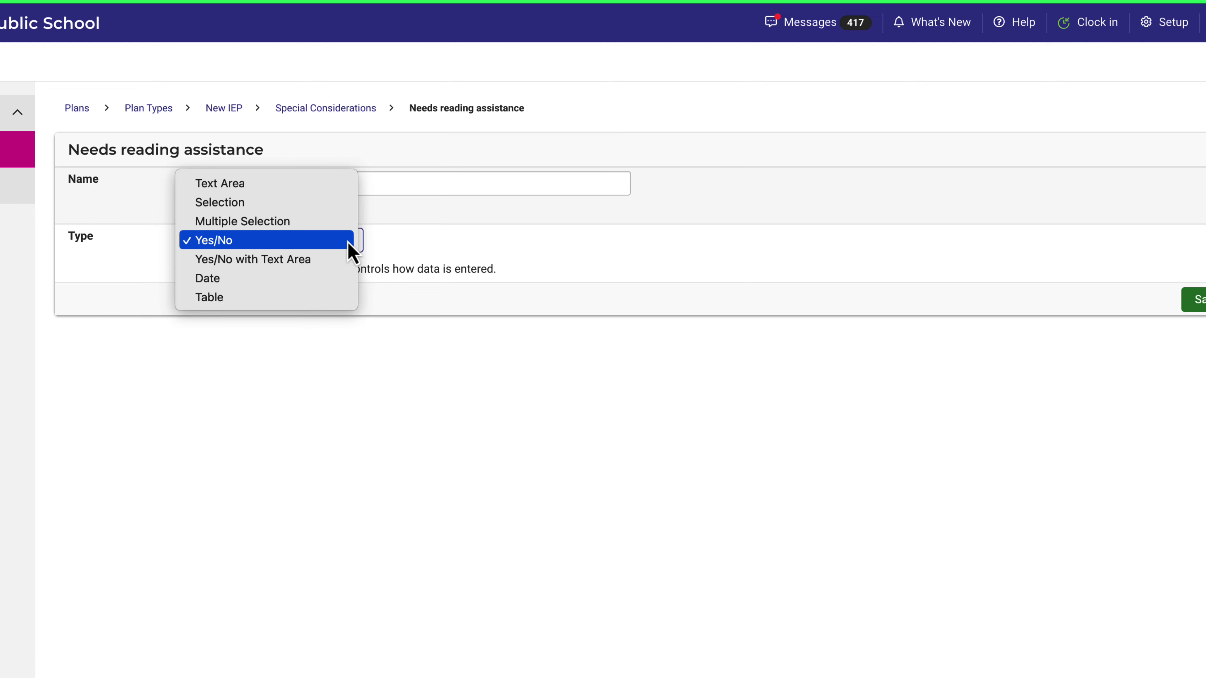
left_click(413, 226)
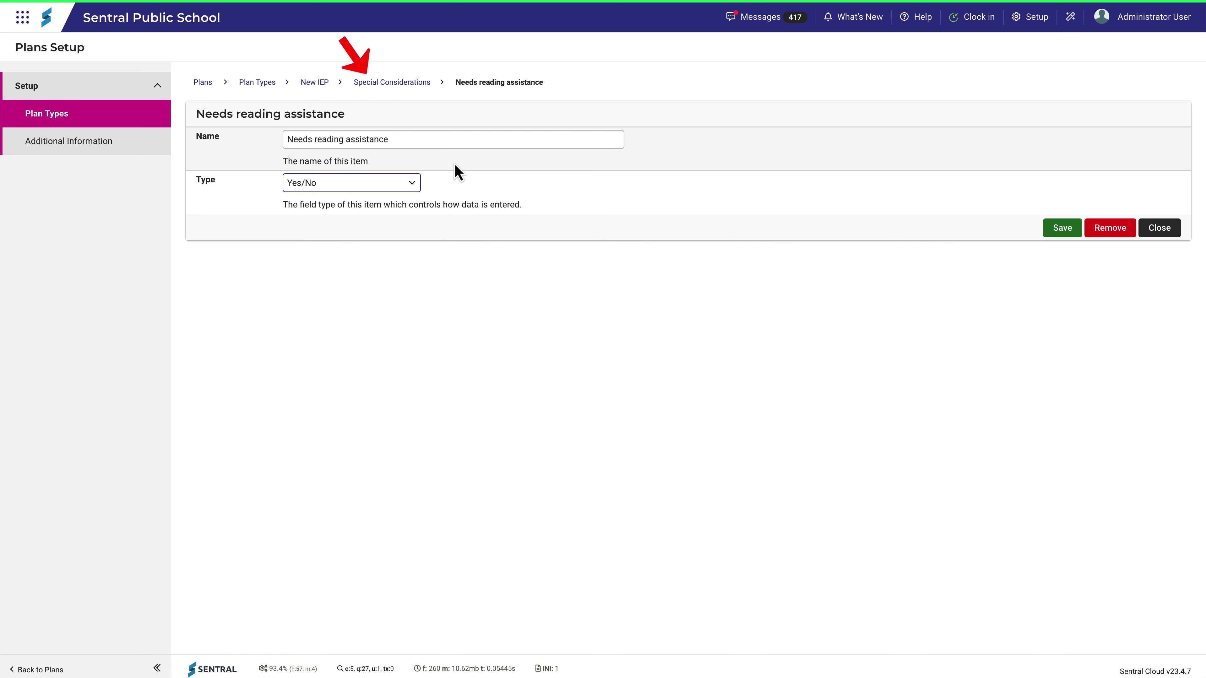
left_click(403, 84)
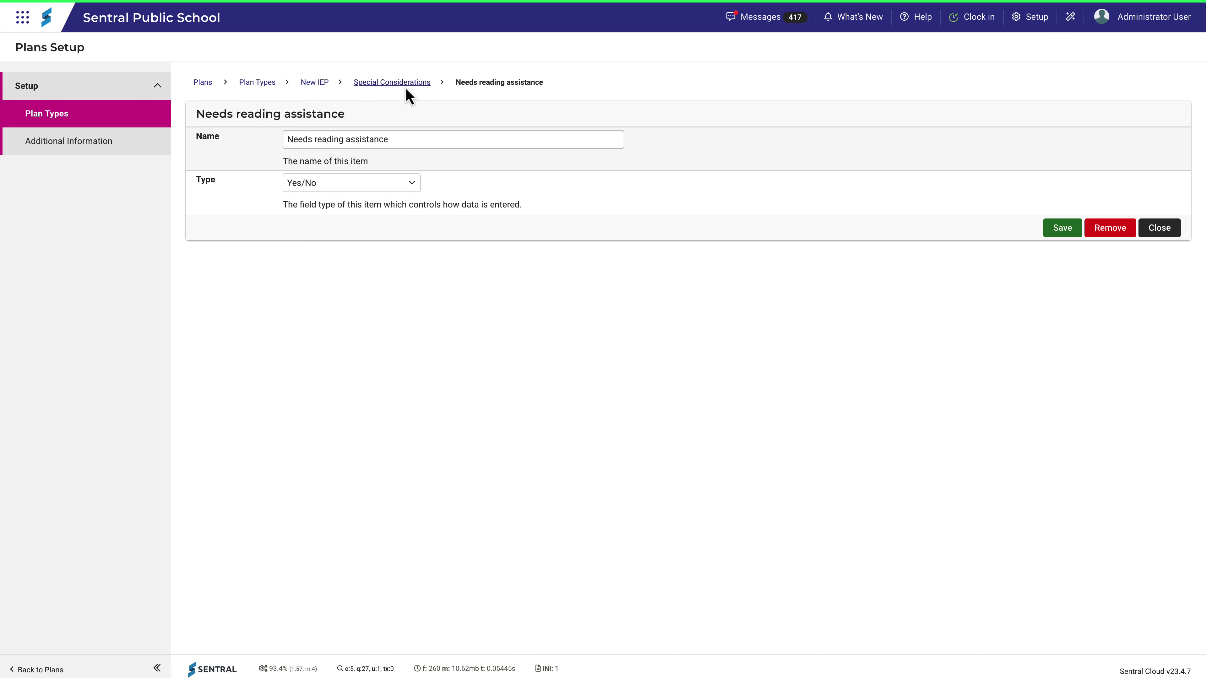